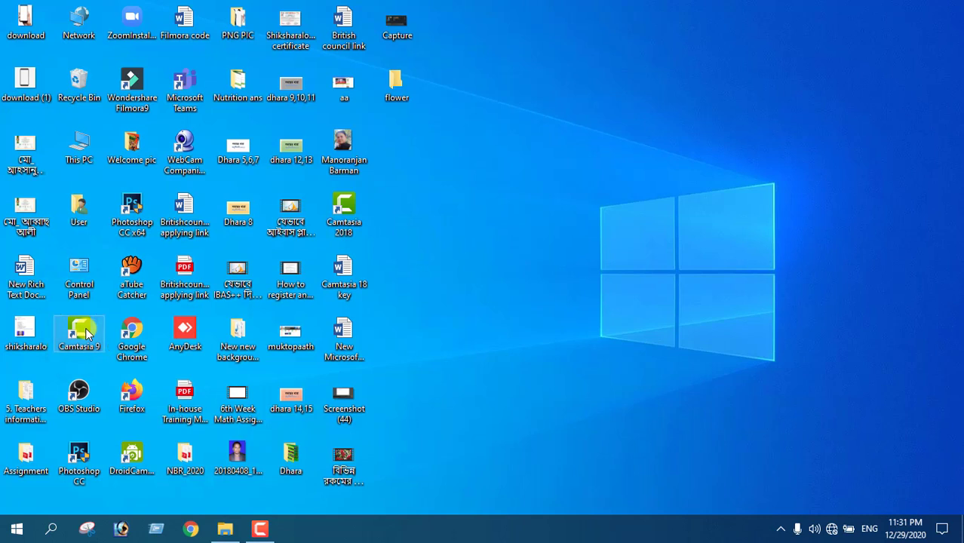
Start a new project in Camtasia 9 and import dahlia-red-blossom-bloom-60597 from the desktop's flower folder.
double_click(79, 332)
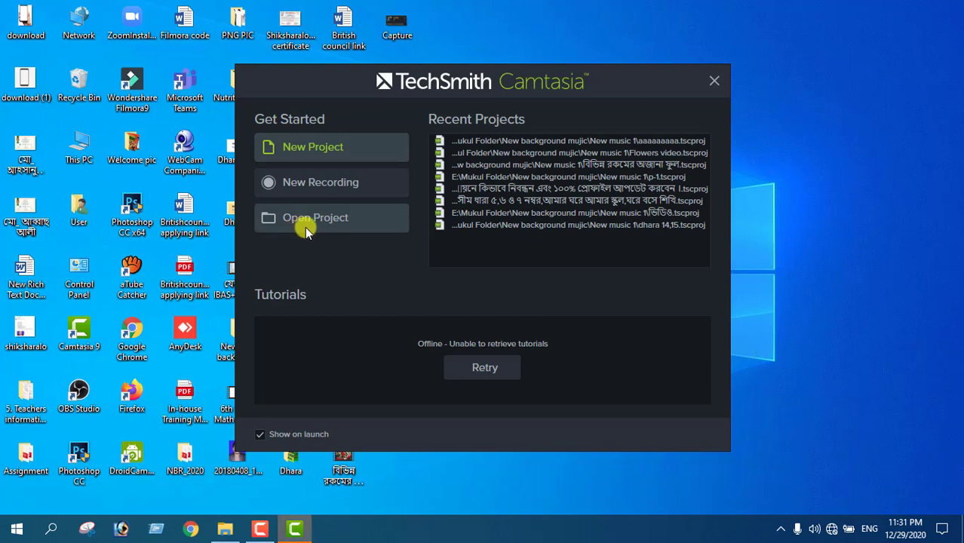
click(327, 154)
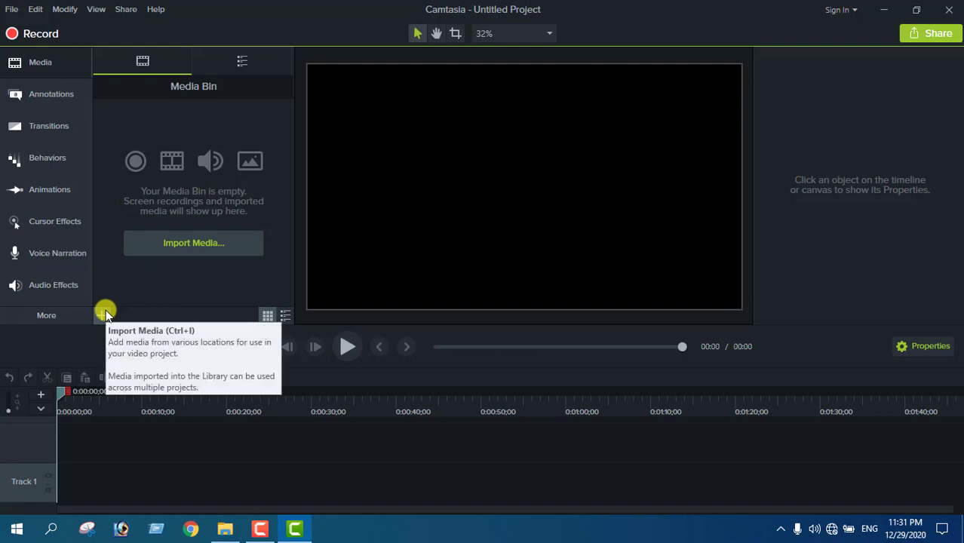
click(208, 245)
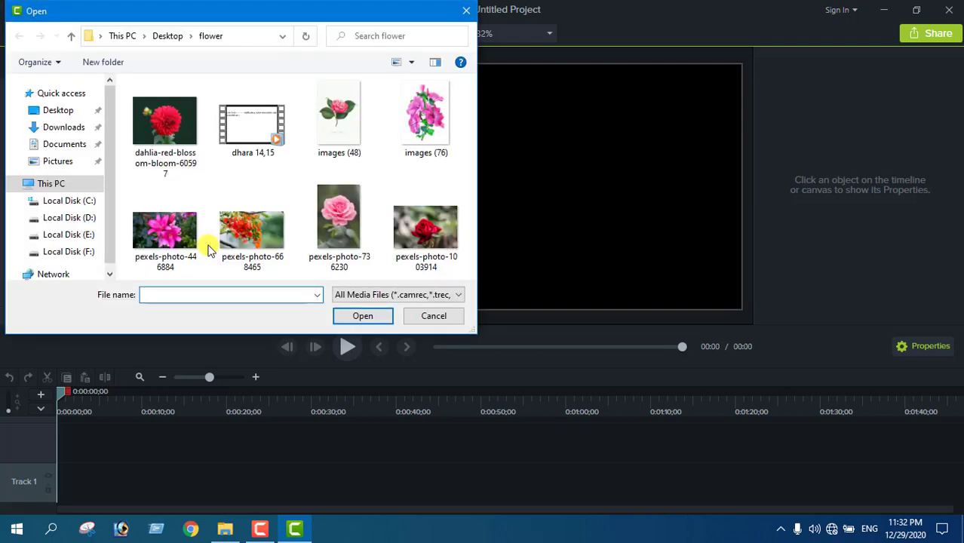
click(70, 37)
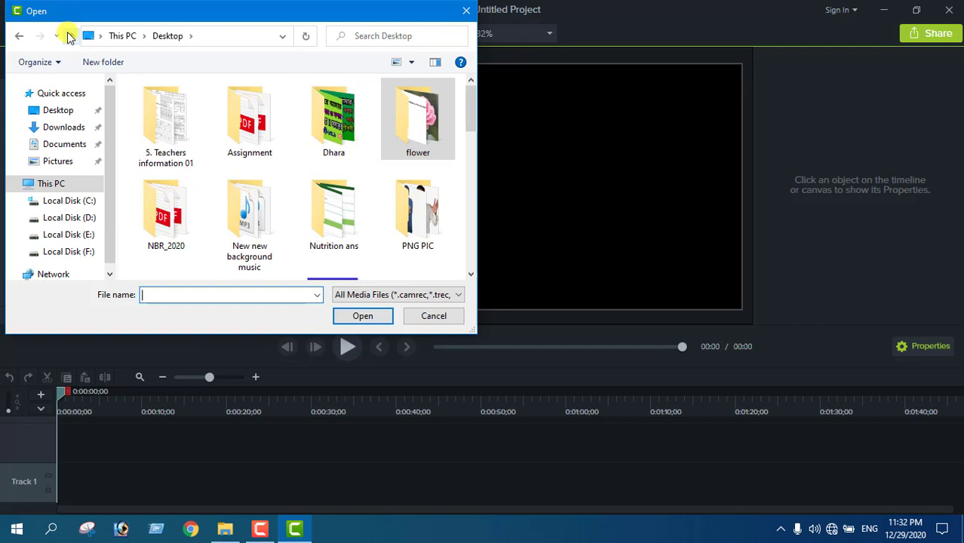
double_click(413, 132)
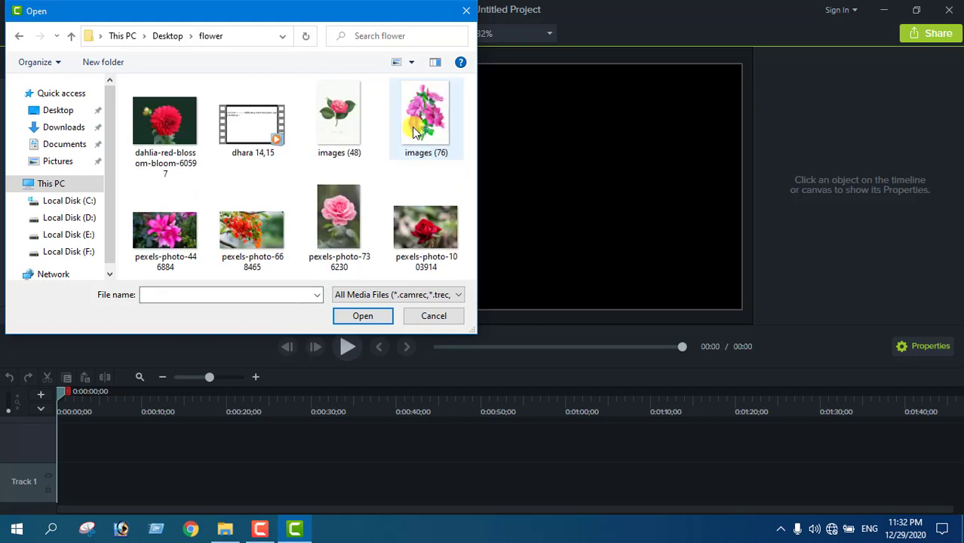
click(177, 138)
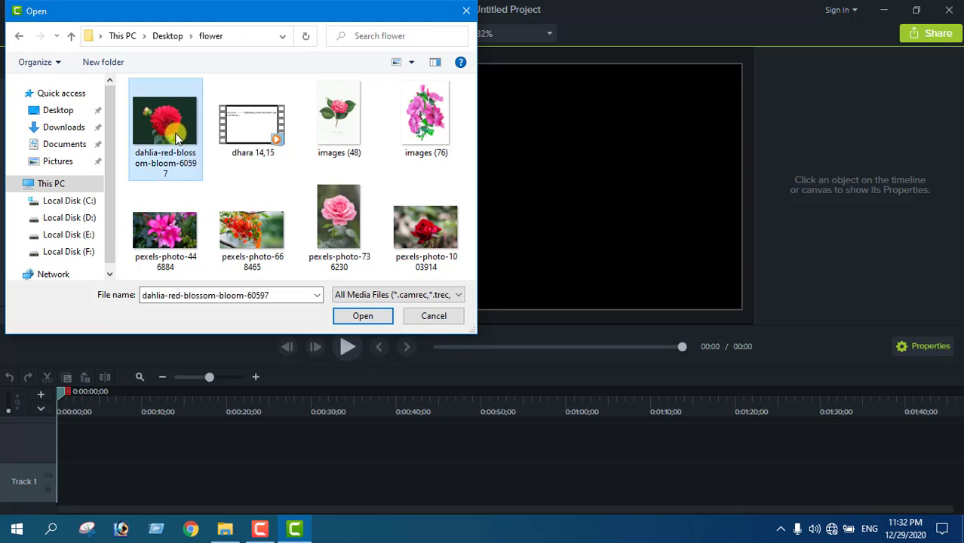
click(364, 316)
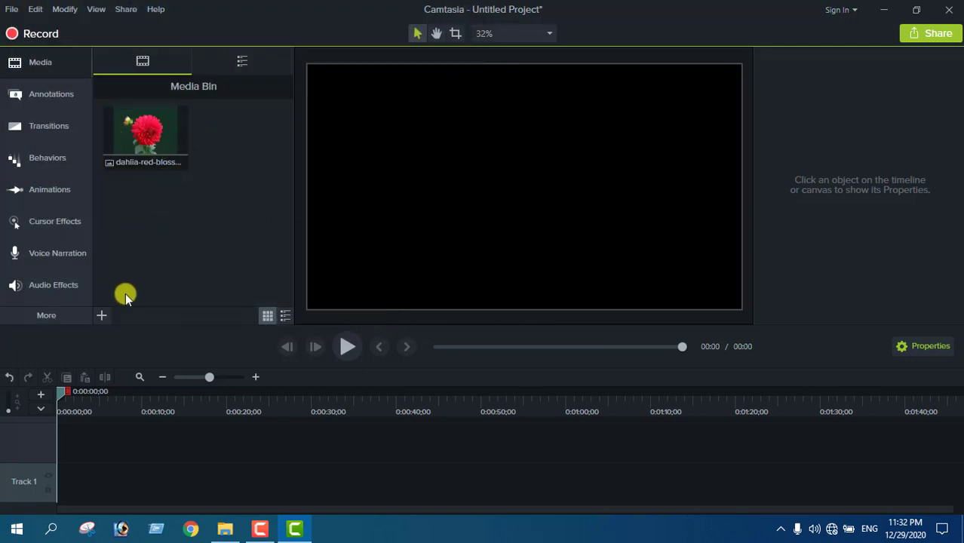
Import all the media files in the flower folder into the Media Bin.
click(104, 316)
click(117, 270)
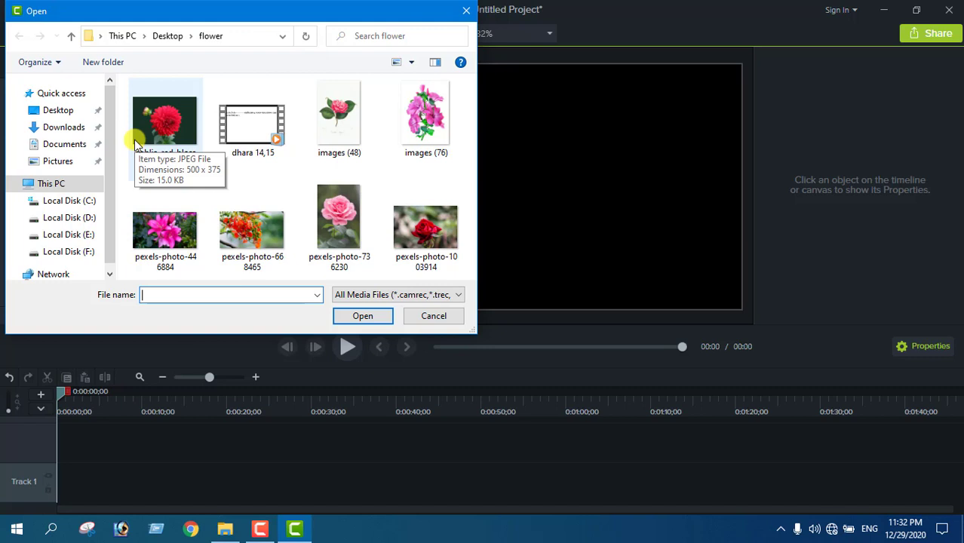
click(160, 135)
key(ctrl+a)
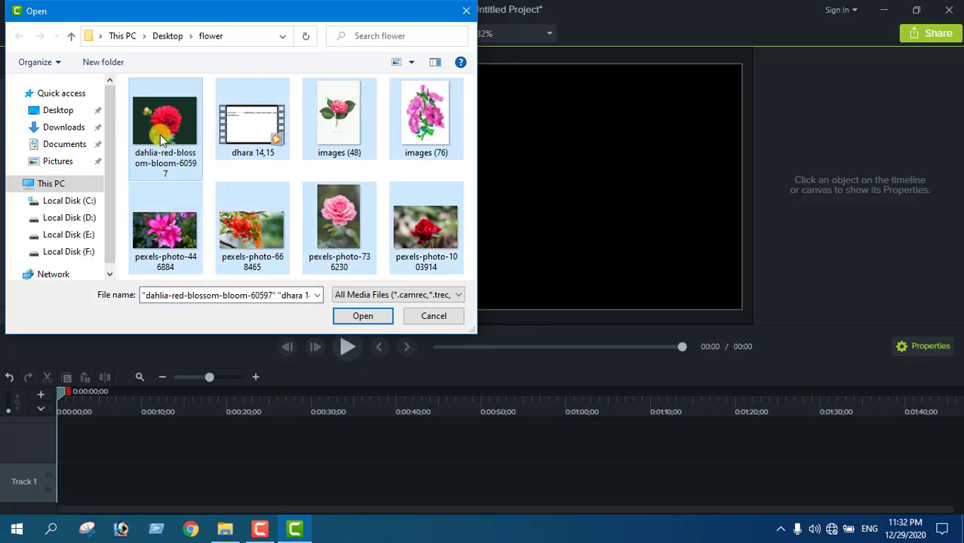
click(359, 317)
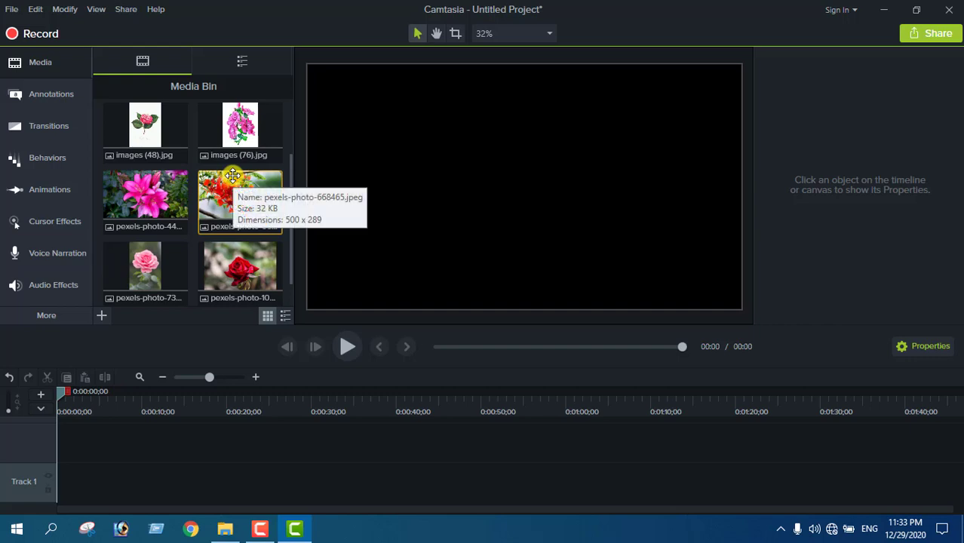
Place pexels-photo-668465, pexels-photo-446884 and pexels-photo-1003914 one after another on Track 1.
drag(233, 176, 347, 276)
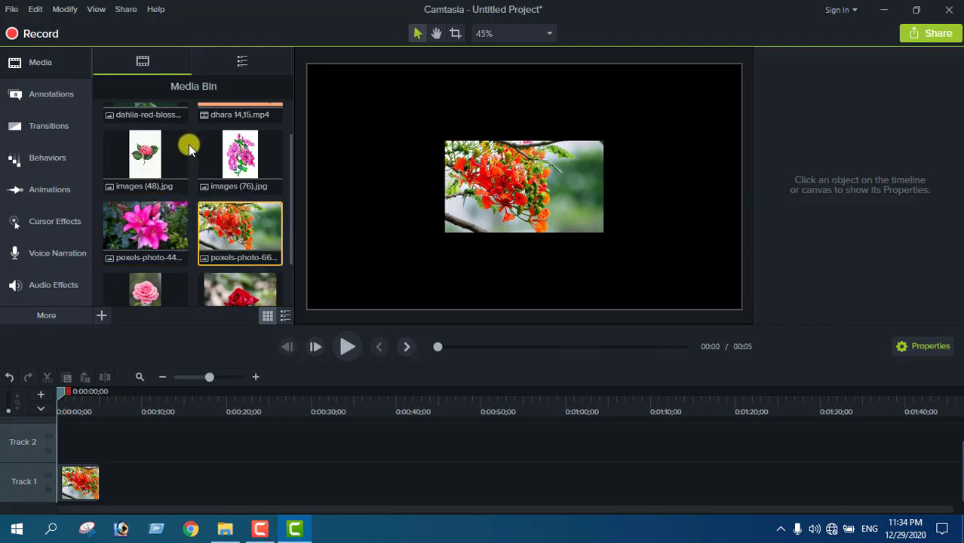
drag(173, 235, 109, 483)
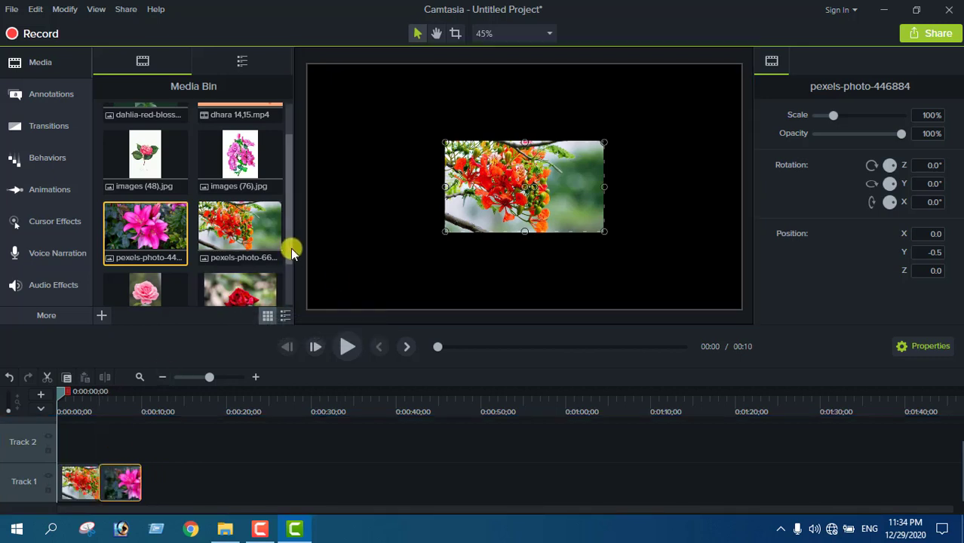
scroll(290, 258, down, 1)
drag(268, 266, 164, 483)
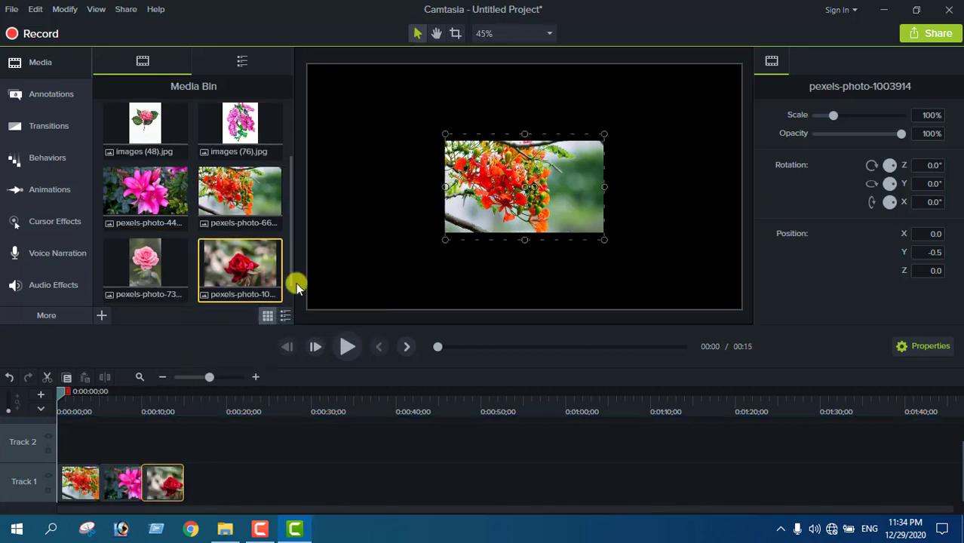
Append the dahlia image, images (48), images (76) and pexels-photo-736230 in that order to Track 1.
scroll(296, 282, down, 1)
scroll(288, 156, up, 4)
drag(144, 136, 211, 483)
scroll(315, 256, down, 1)
drag(145, 184, 249, 483)
drag(240, 184, 257, 487)
scroll(247, 204, down, 2)
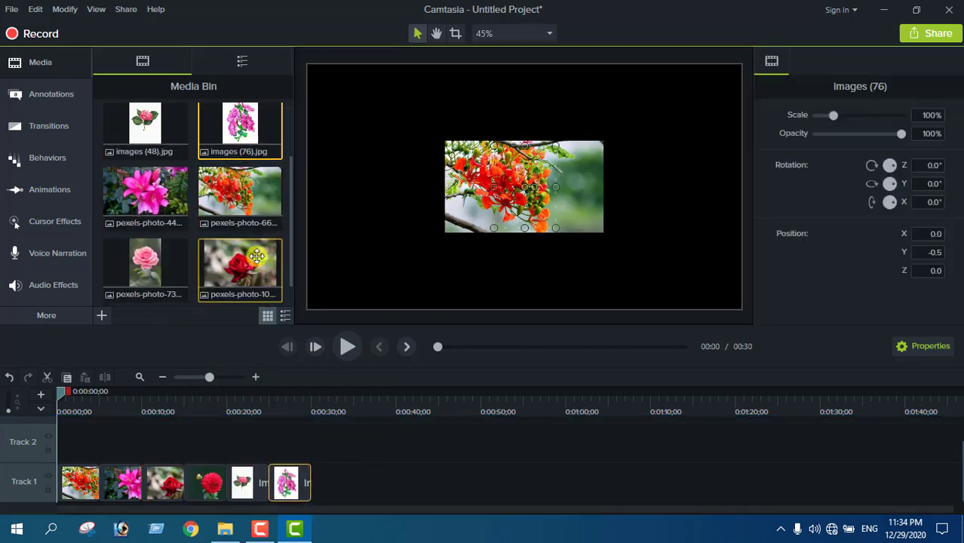
drag(145, 264, 344, 483)
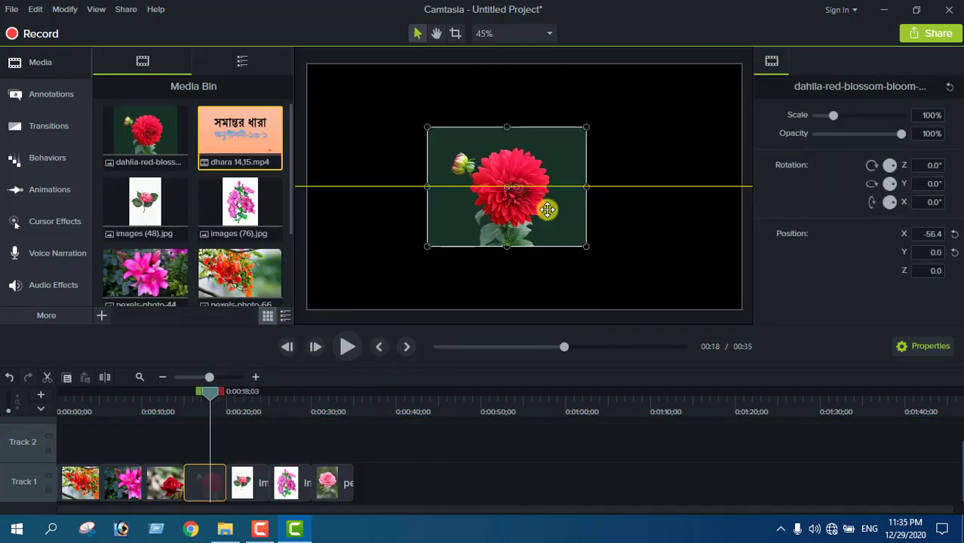
Enlarge the dahlia image to about 272.8% to fill the canvas, and scale pexels-photo-668465 up to full canvas size.
drag(545, 207, 429, 142)
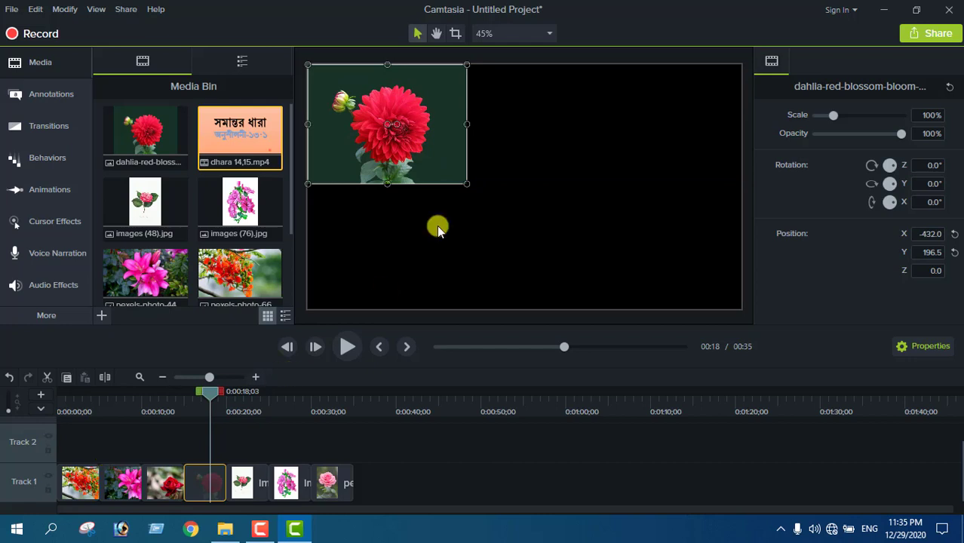
drag(465, 185, 741, 243)
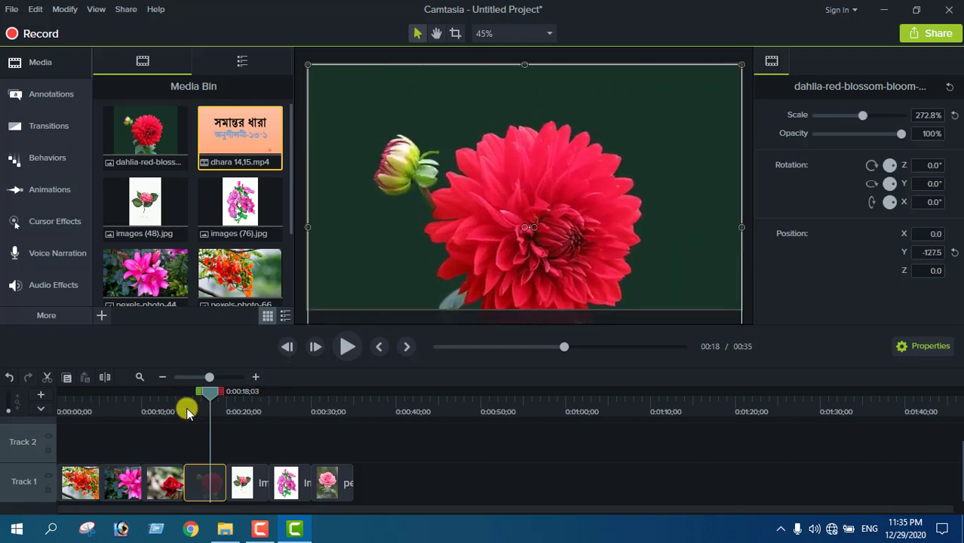
drag(210, 397, 3, 431)
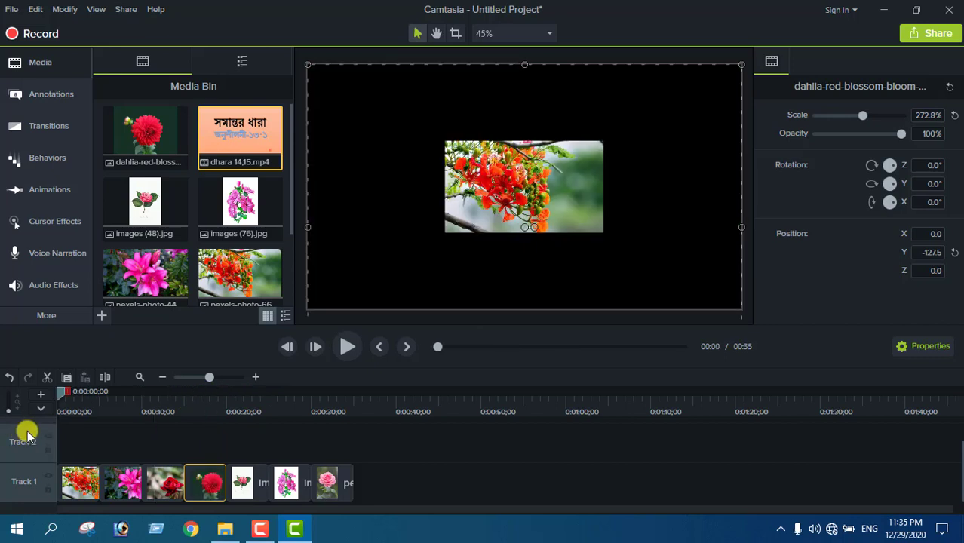
drag(542, 186, 407, 111)
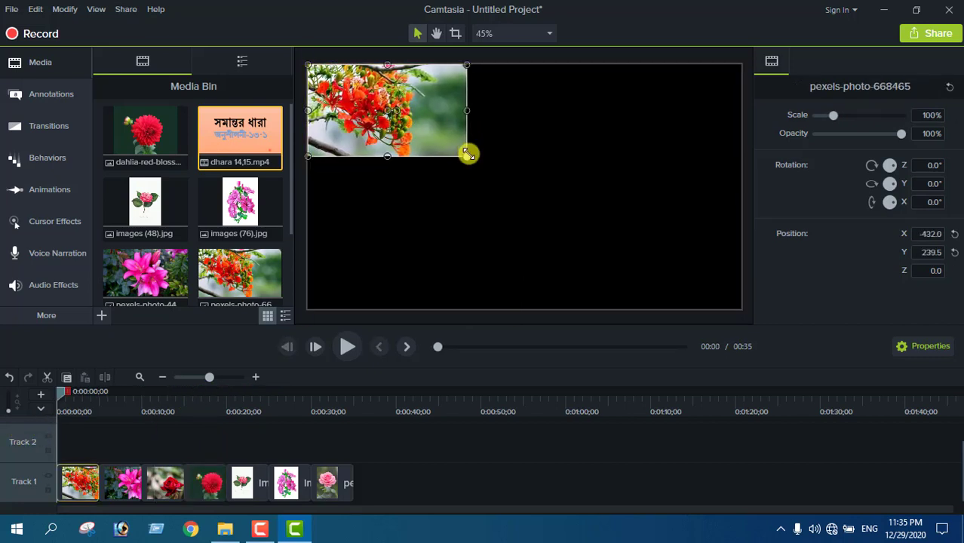
drag(468, 154, 742, 308)
Align pexels-photo-446884 and pexels-photo-1003914 to the canvas corner and enlarge each to fill the canvas.
click(109, 404)
drag(445, 207, 309, 129)
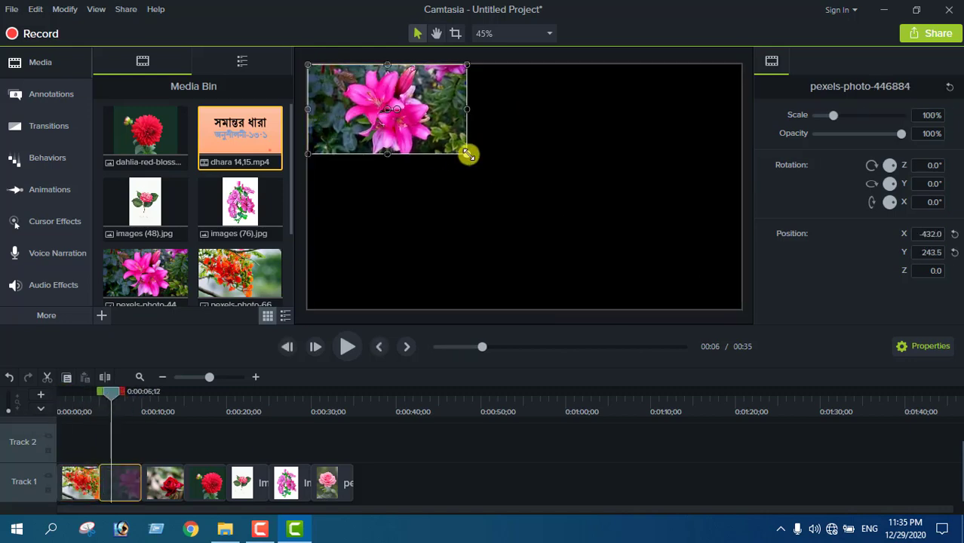
drag(469, 153, 742, 309)
click(157, 404)
drag(577, 162, 440, 93)
drag(485, 146, 742, 308)
Move images (48) and images (76) to the canvas edge and enlarge each to cover the canvas.
drag(156, 393, 237, 393)
click(577, 185)
click(337, 124)
drag(366, 123, 737, 215)
drag(237, 394, 278, 394)
click(337, 113)
drag(361, 146, 742, 302)
drag(313, 254, 270, 272)
Enlarge the pink rose image, pexels-photo-736230, to about 278.7% so that it covers the canvas.
click(318, 391)
click(355, 181)
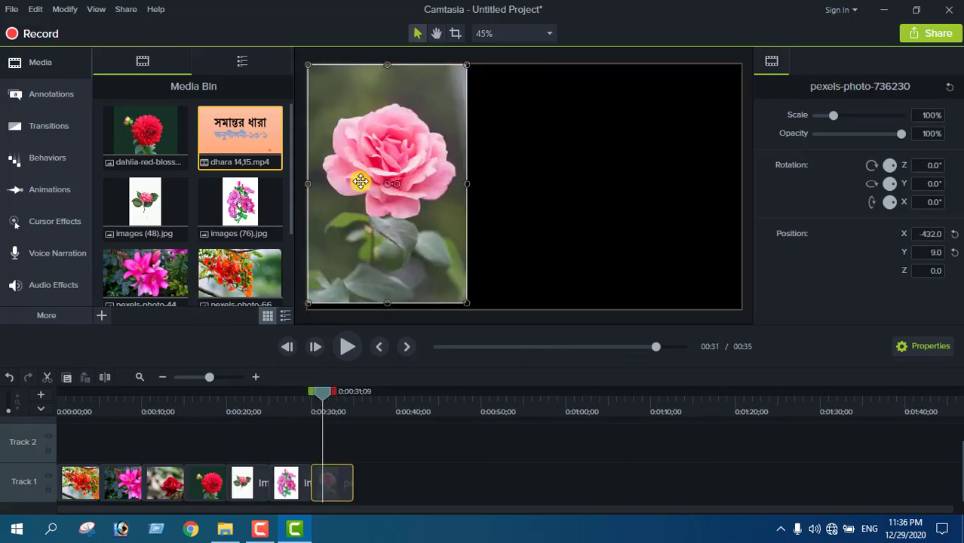
drag(637, 257, 632, 303)
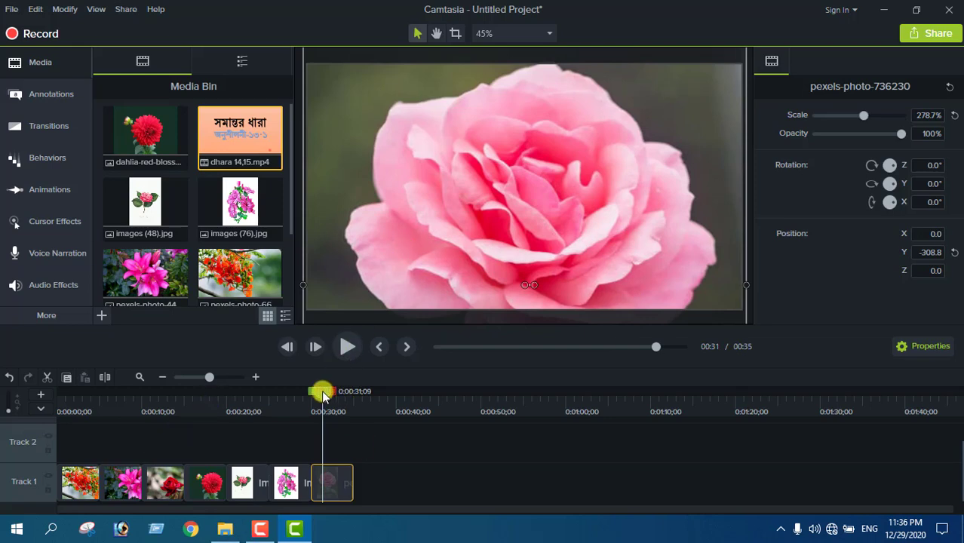
Add the Circle stretch transition to the first clip on Track 1 and preview it from the beginning.
drag(323, 395, 239, 437)
click(78, 435)
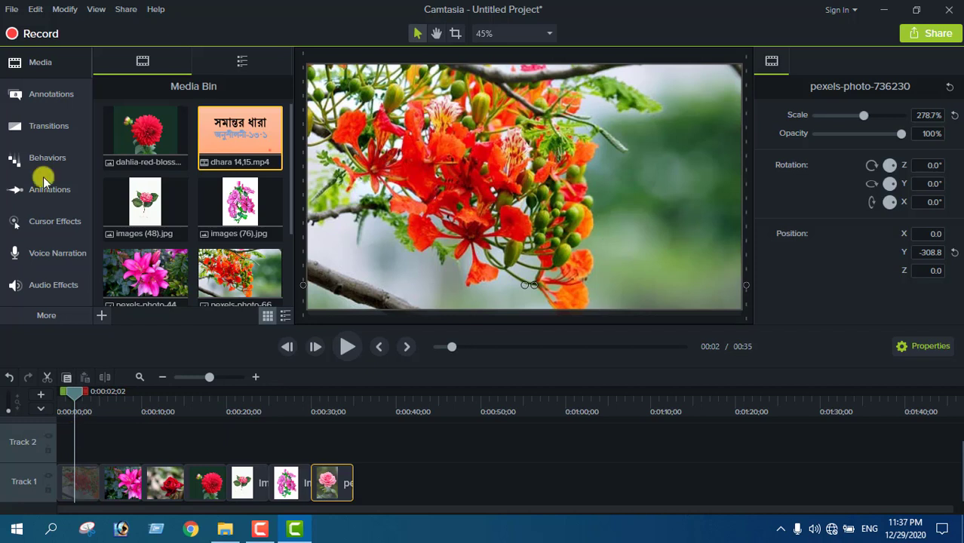
click(56, 134)
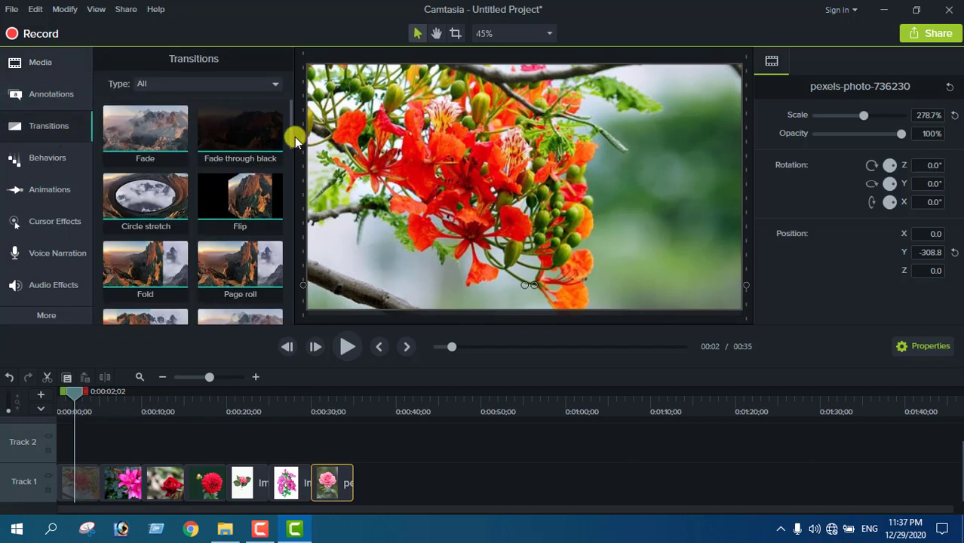
drag(140, 233, 83, 469)
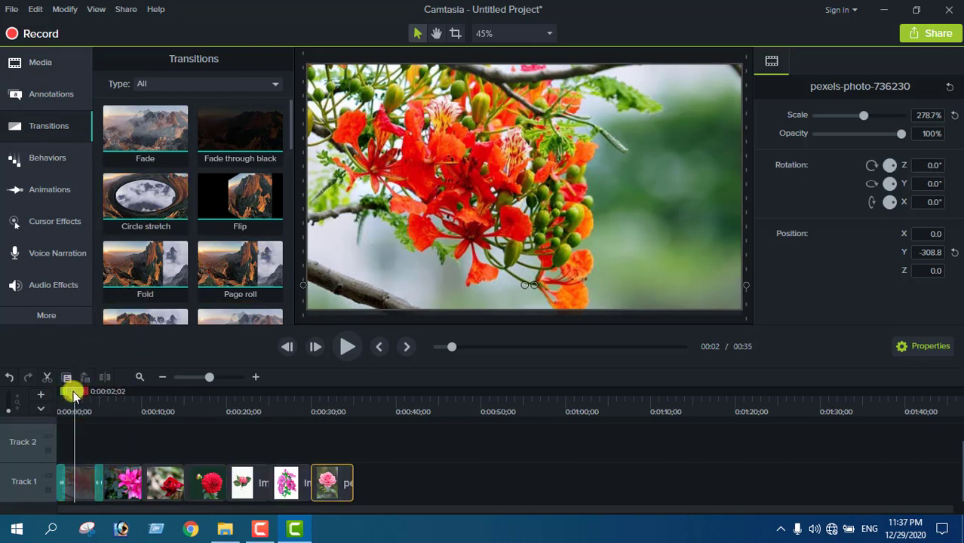
drag(73, 391, 48, 391)
click(349, 357)
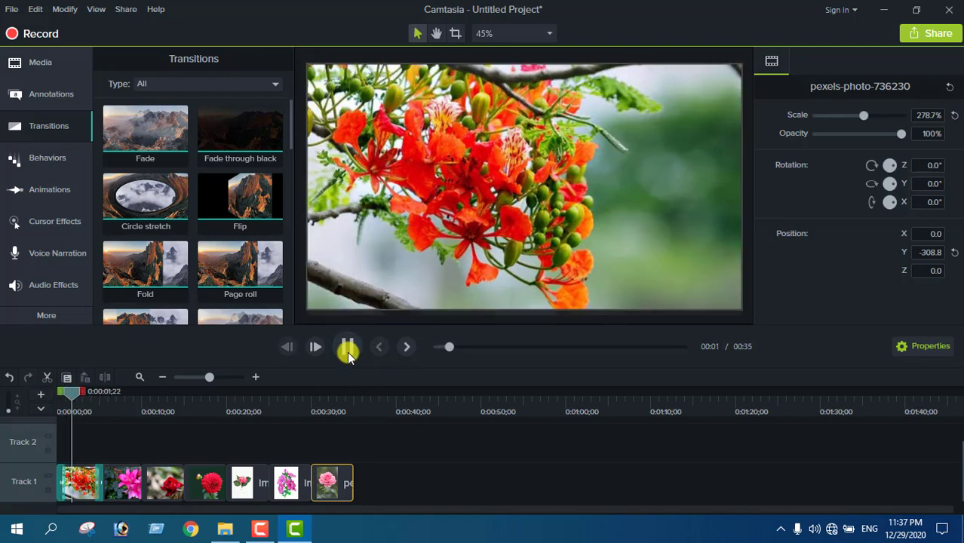
click(347, 353)
Add the Fold transition to the pink lily clip and preview the change from the first clip.
drag(154, 261, 128, 472)
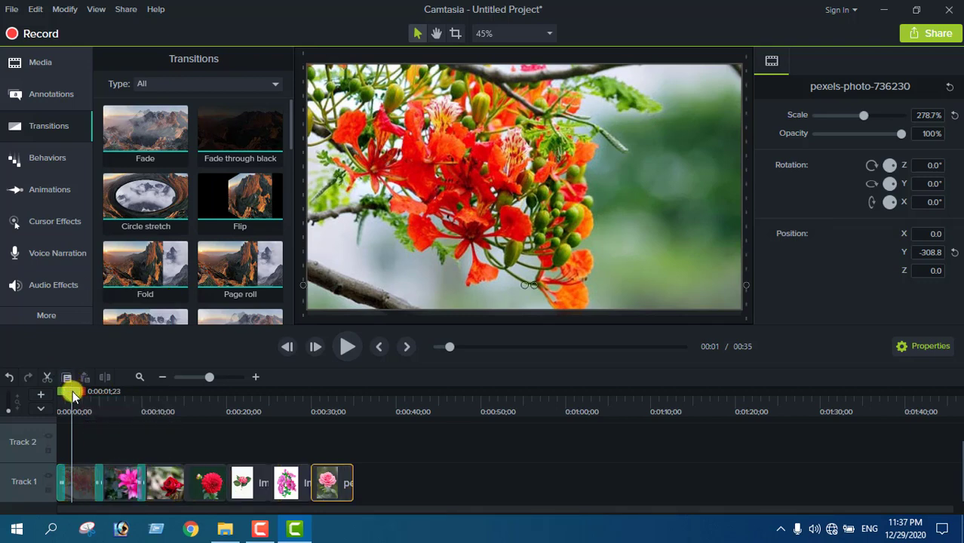
drag(73, 395, 93, 393)
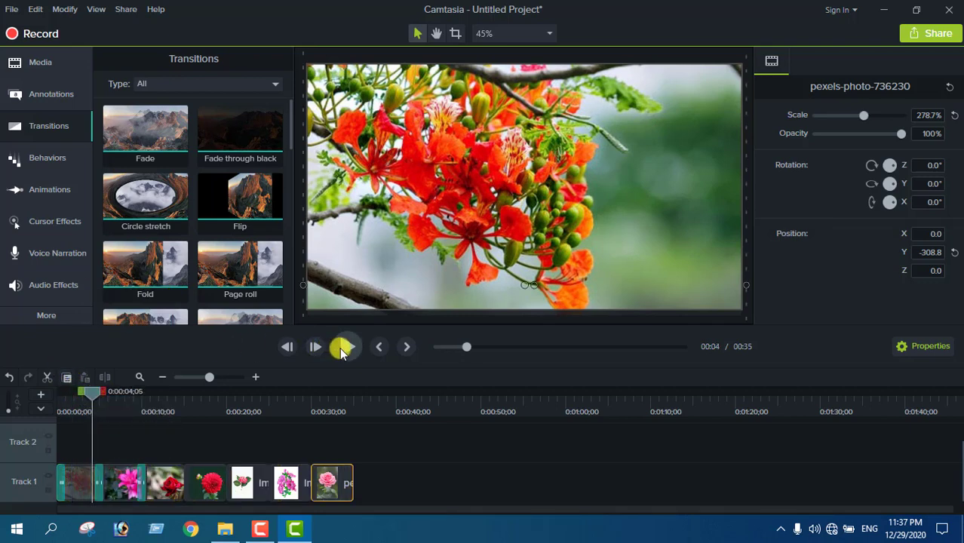
click(343, 348)
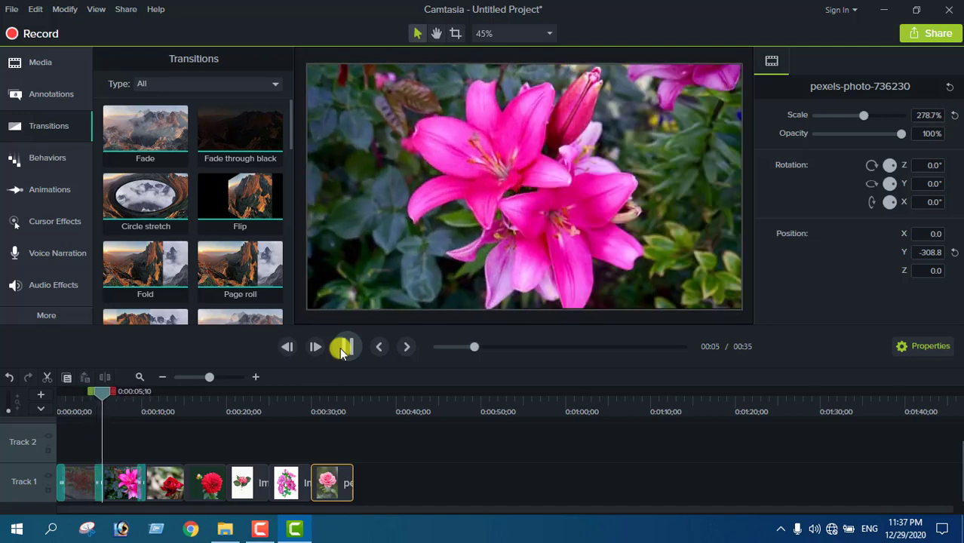
click(341, 349)
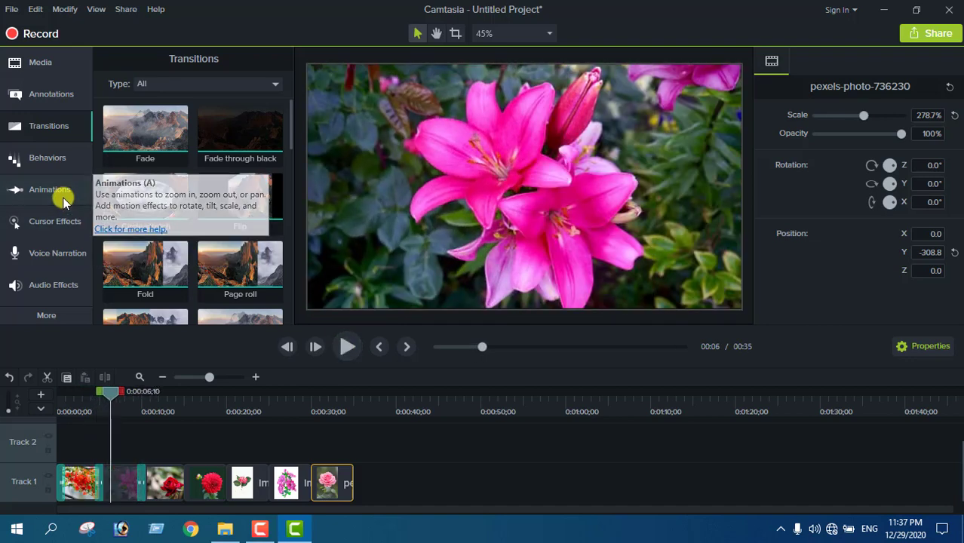
Apply the Scale Up animation to the red rose clip, pexels-photo-1003914, on Track 1.
click(65, 199)
click(267, 56)
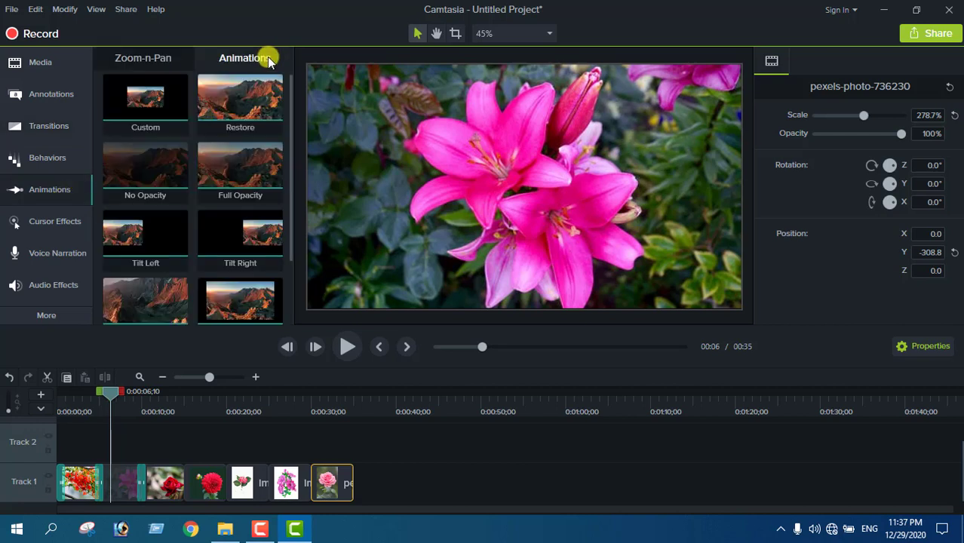
drag(288, 118, 274, 196)
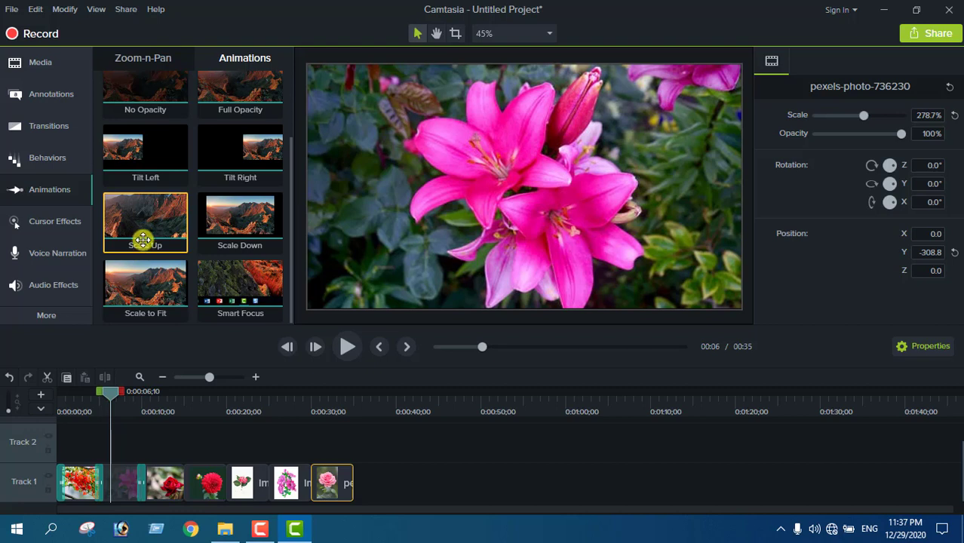
mouse_move(143, 240)
mouse_down()
mouse_move(172, 420)
mouse_move(166, 483)
mouse_up()
Stretch the red rose clip's Scale Up animation to the end of the clip and preview it from the preceding transition.
click(157, 485)
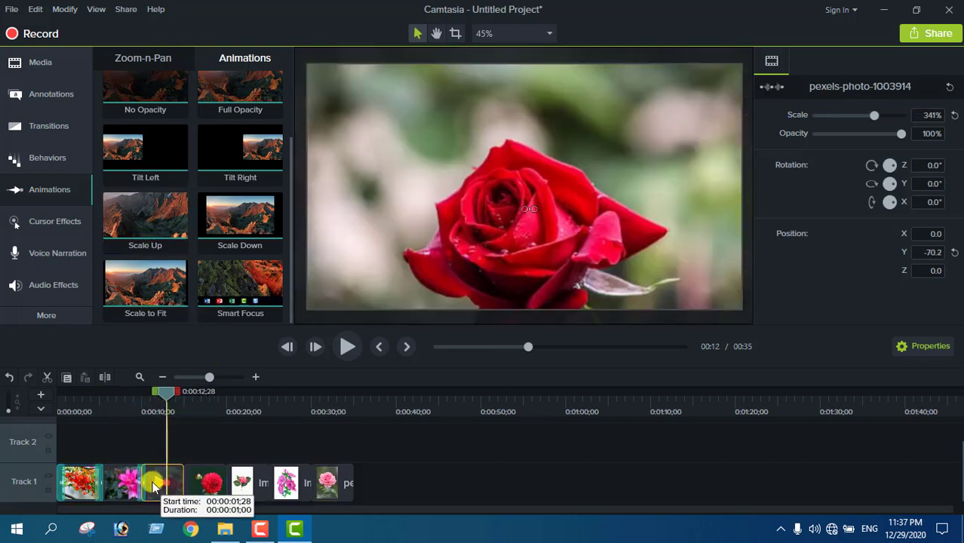
click(151, 482)
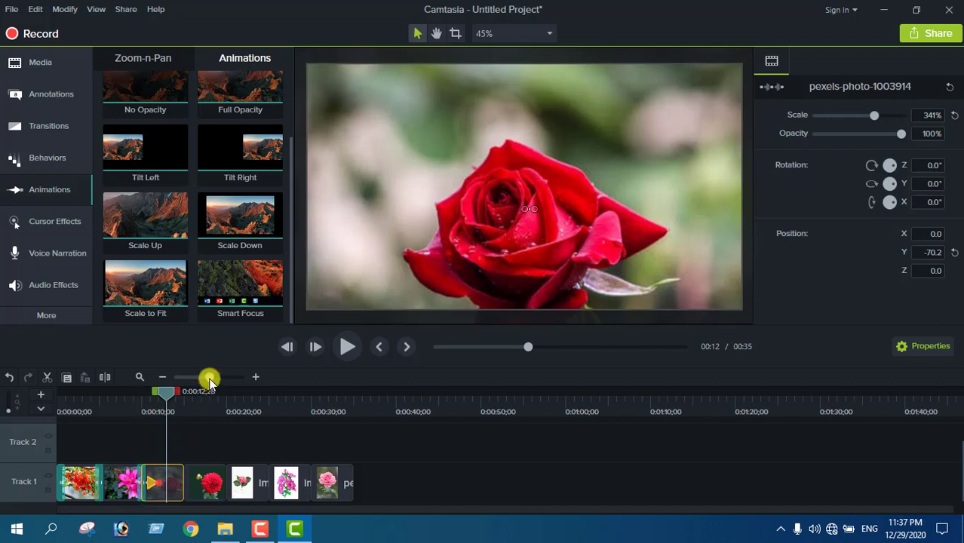
drag(210, 381, 217, 377)
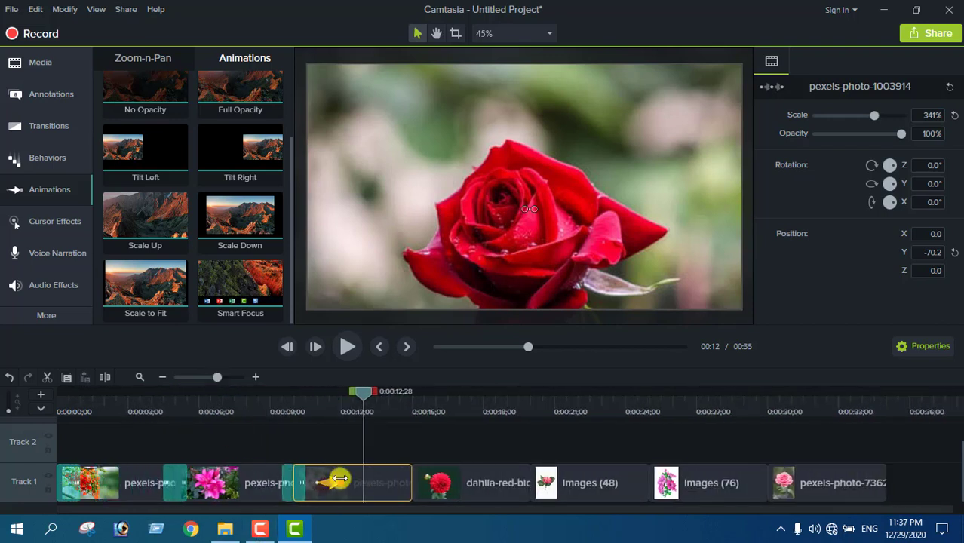
drag(335, 488, 406, 480)
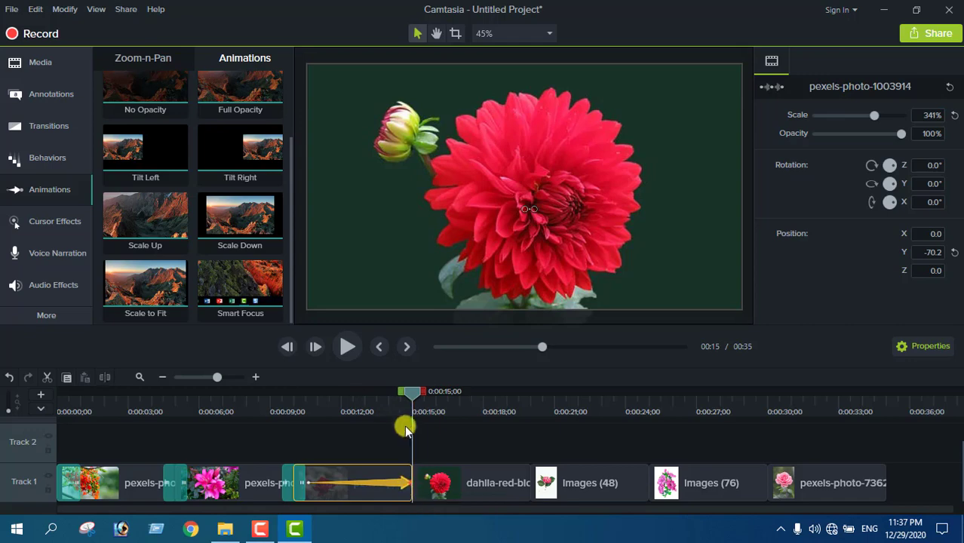
click(411, 393)
drag(406, 397, 287, 402)
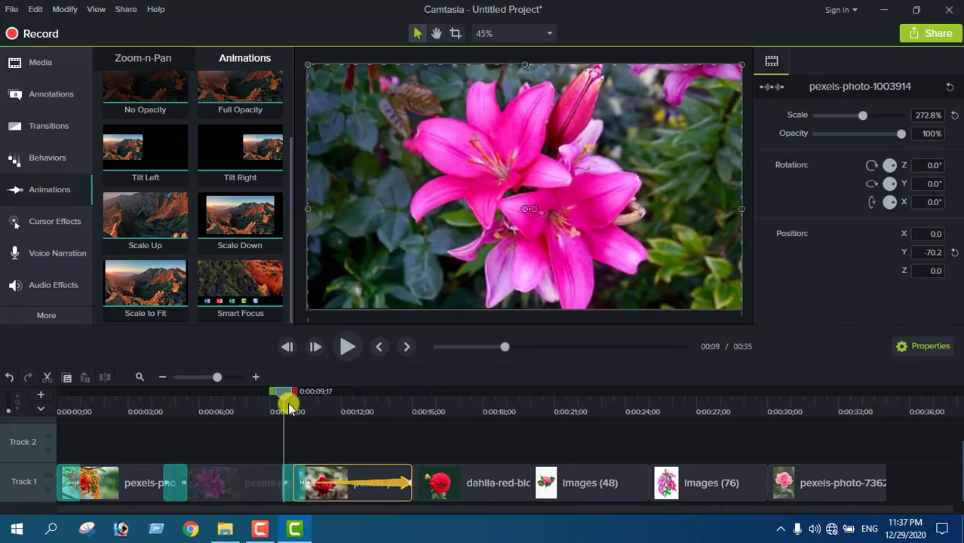
click(338, 357)
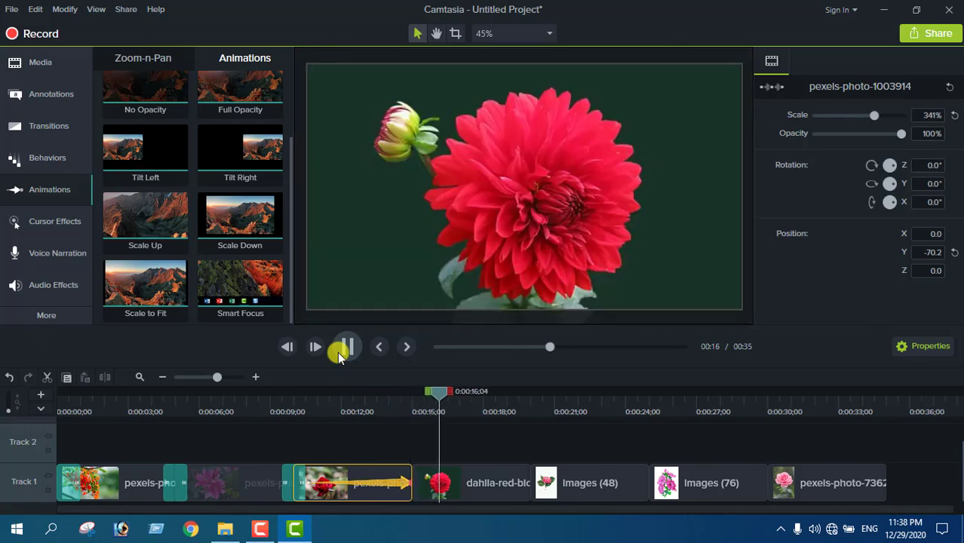
click(346, 346)
Add animations to the dahlia, images (48) and images (76) clips and Scale to Fit to the pink rose clip, stretching each across its clip.
key(ctrl+a)
drag(468, 474, 679, 490)
drag(166, 258, 820, 418)
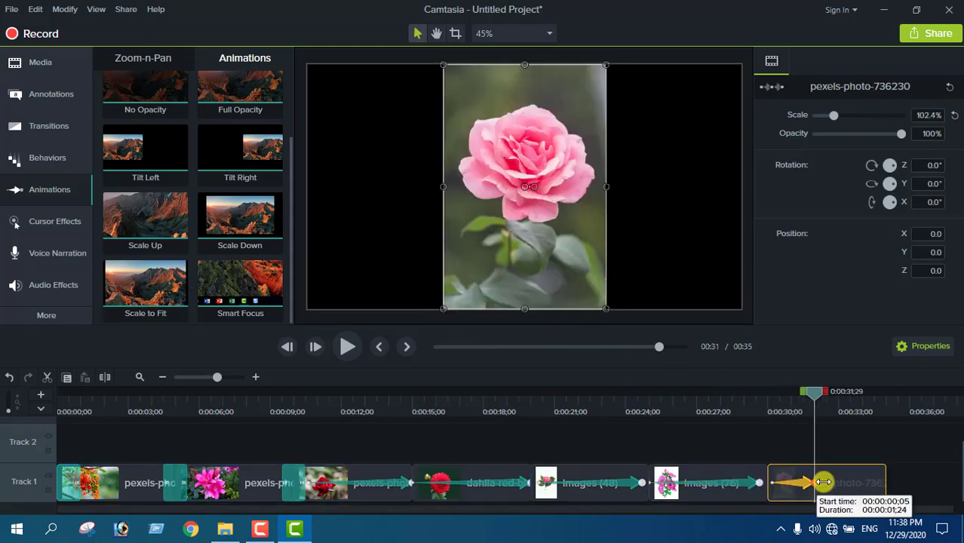
click(459, 459)
drag(459, 459, 580, 499)
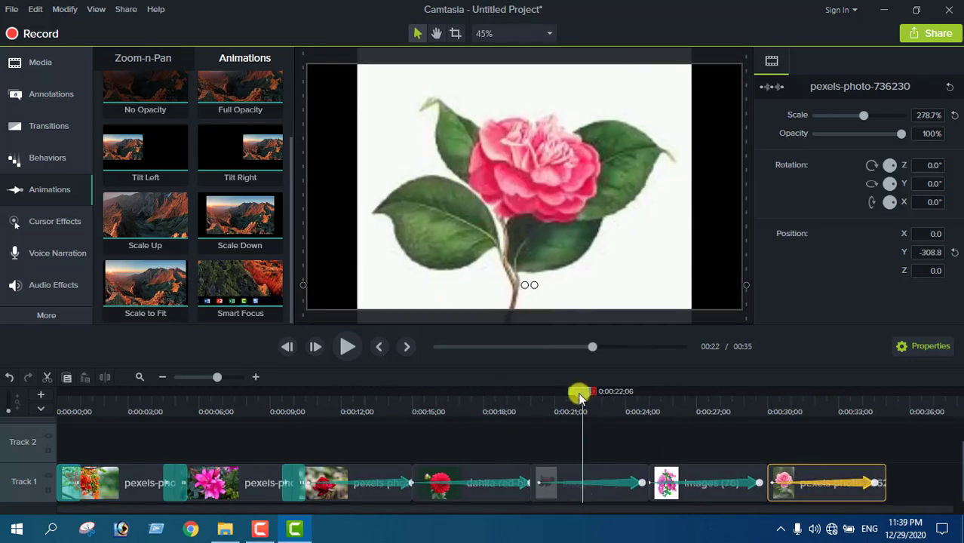
drag(581, 397, 83, 445)
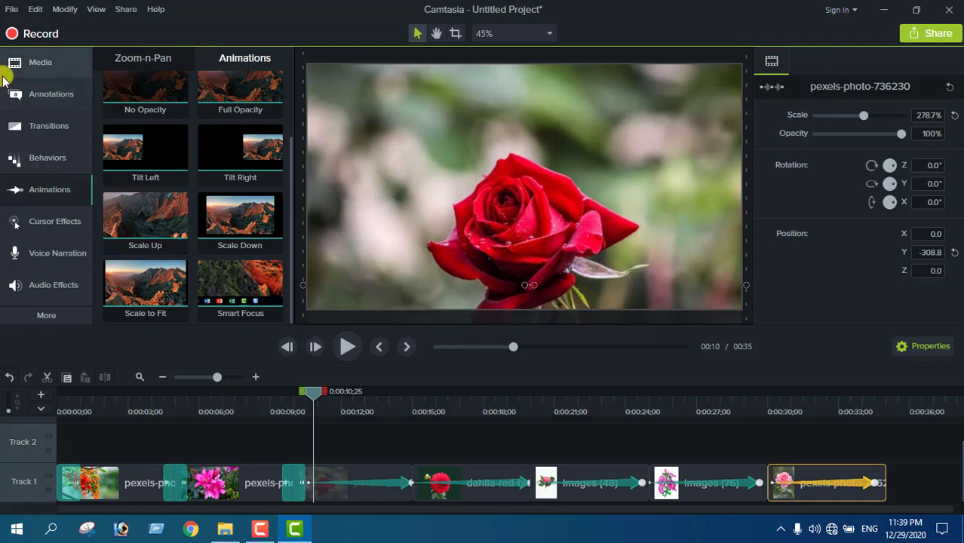
Import Song_of_Sadhana.mp3 from New background mujic > New music 1, inside the personal folder on Local Disk (E:).
click(39, 65)
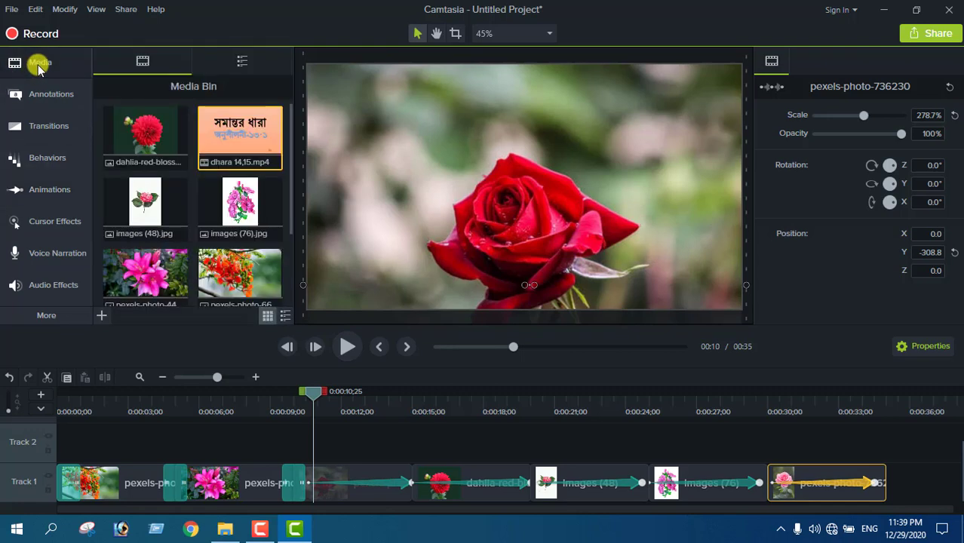
click(102, 320)
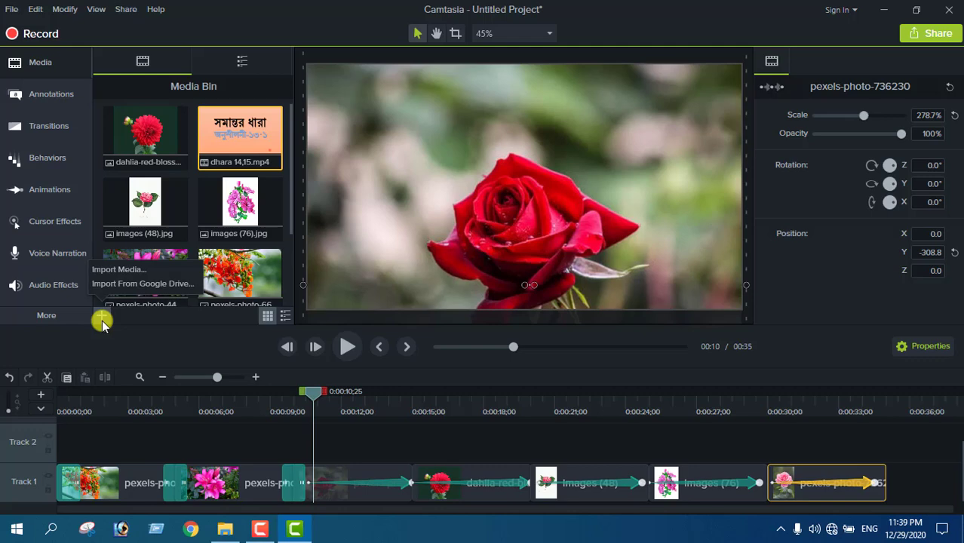
click(117, 271)
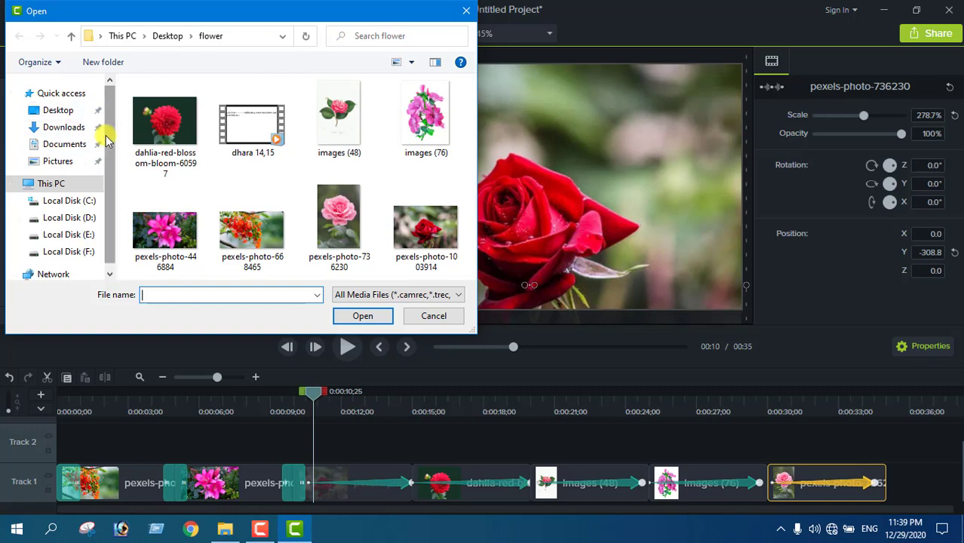
click(68, 240)
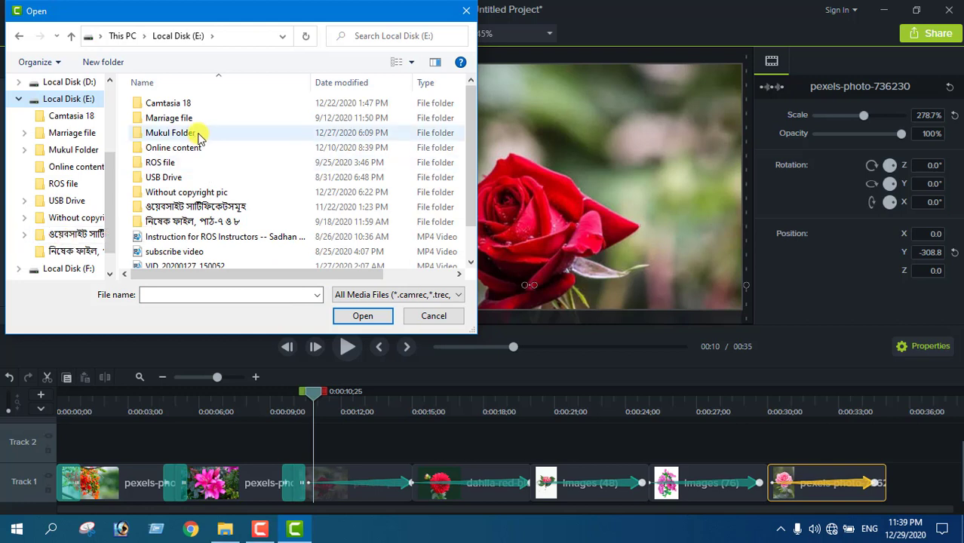
double_click(195, 133)
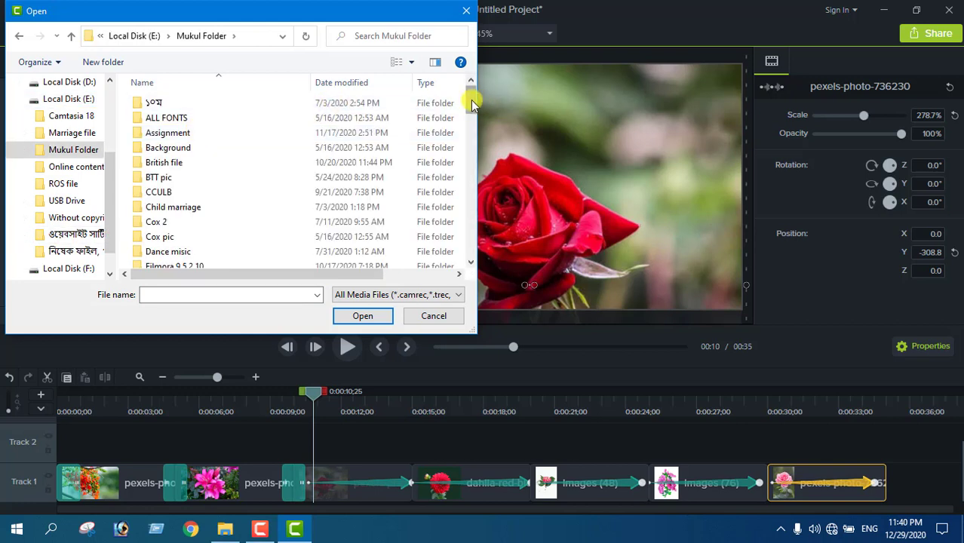
drag(472, 106, 469, 143)
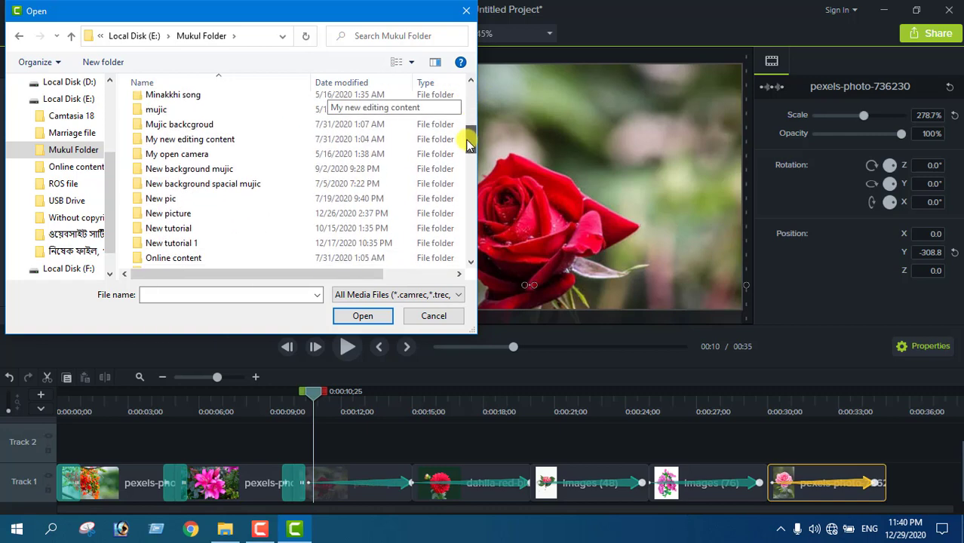
double_click(234, 169)
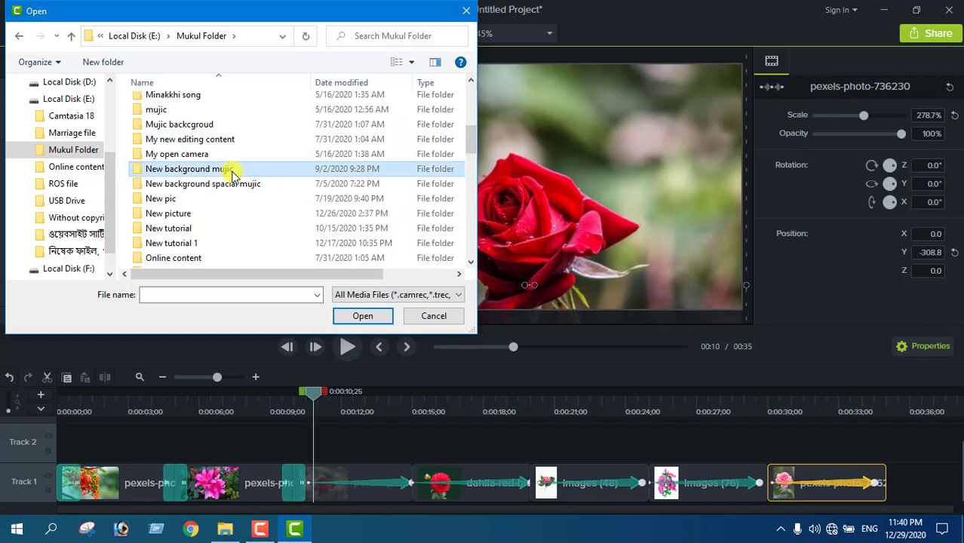
double_click(198, 103)
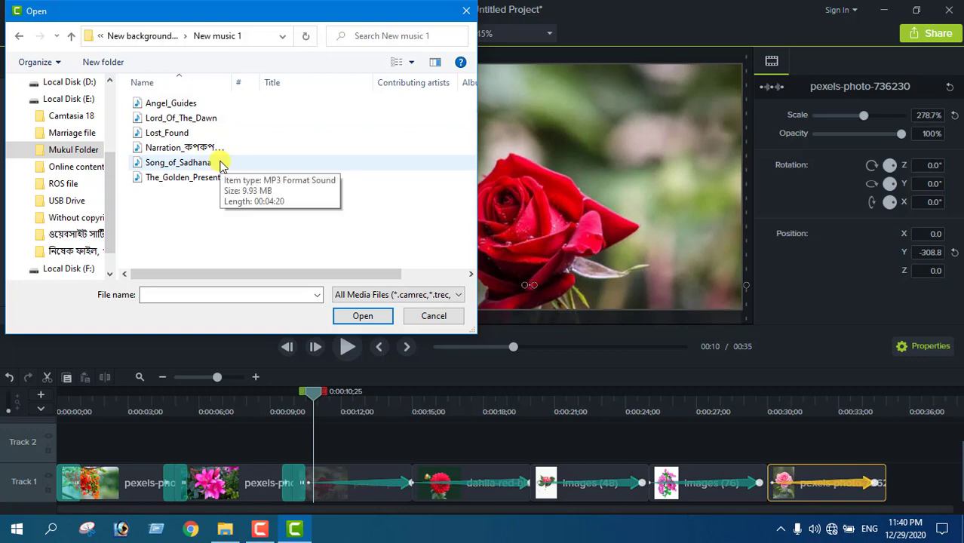
double_click(220, 164)
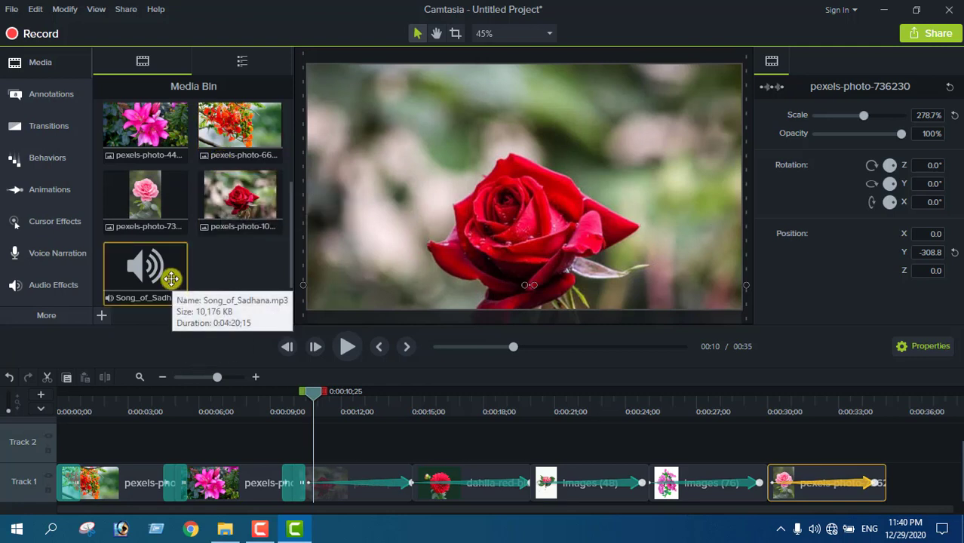
Place Song_of_Sadhana at the start of Track 2 and trim its end to match the last image on Track 1.
drag(171, 278, 42, 442)
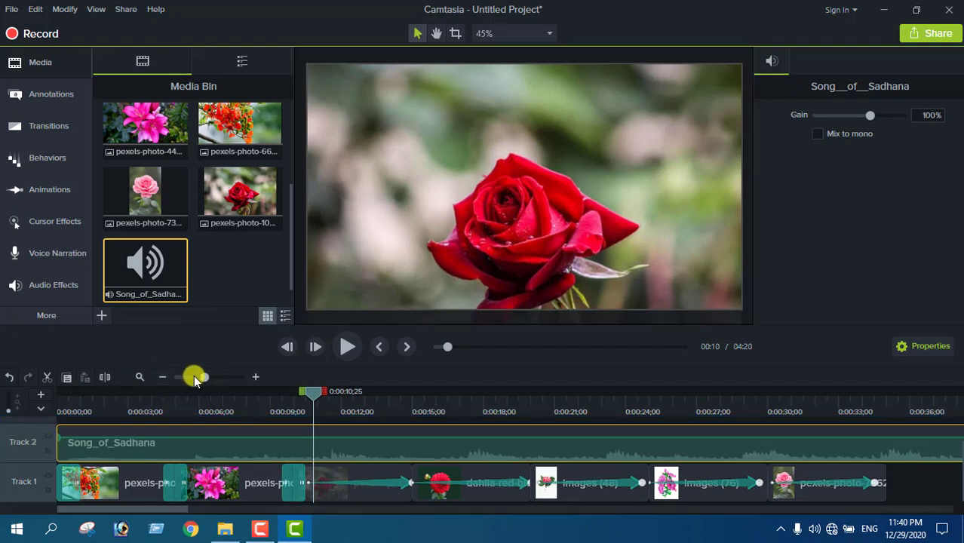
click(194, 378)
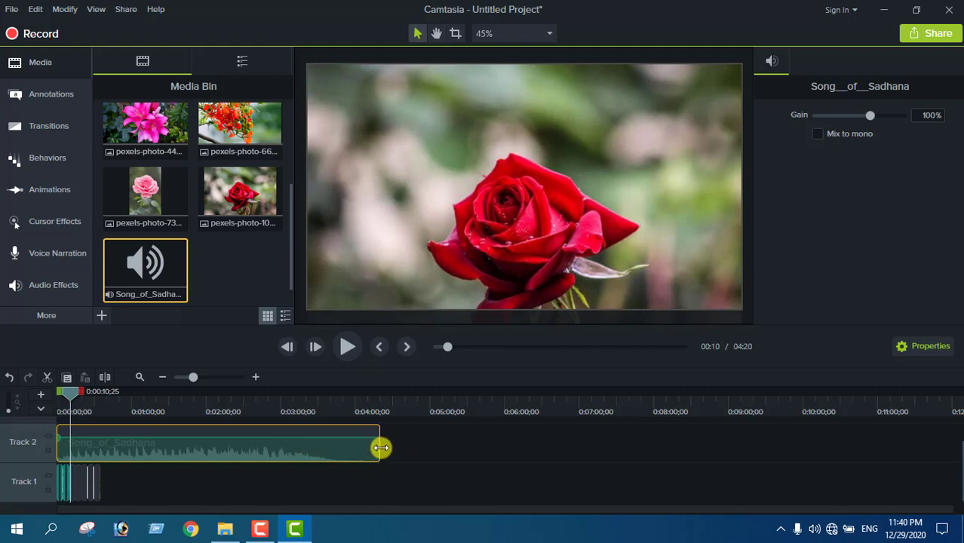
drag(380, 446, 102, 455)
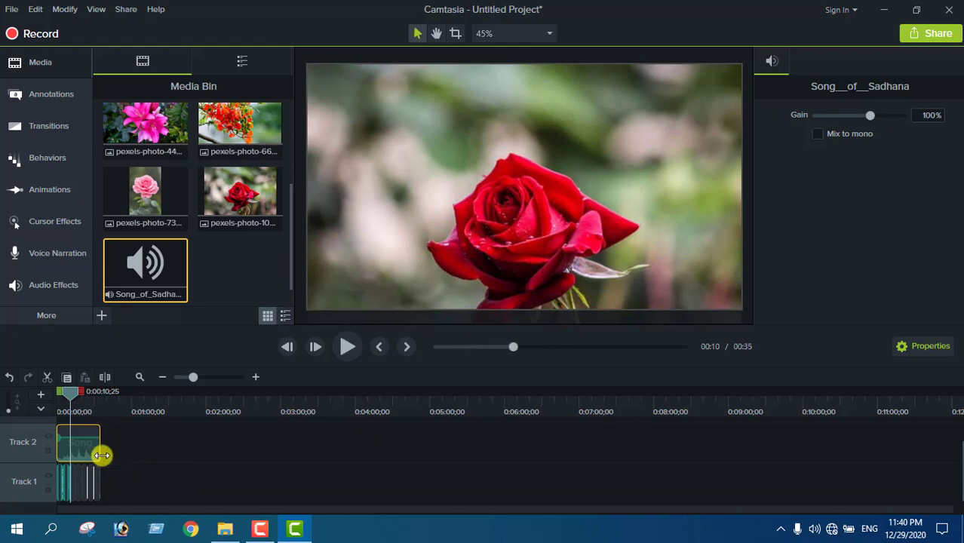
click(227, 378)
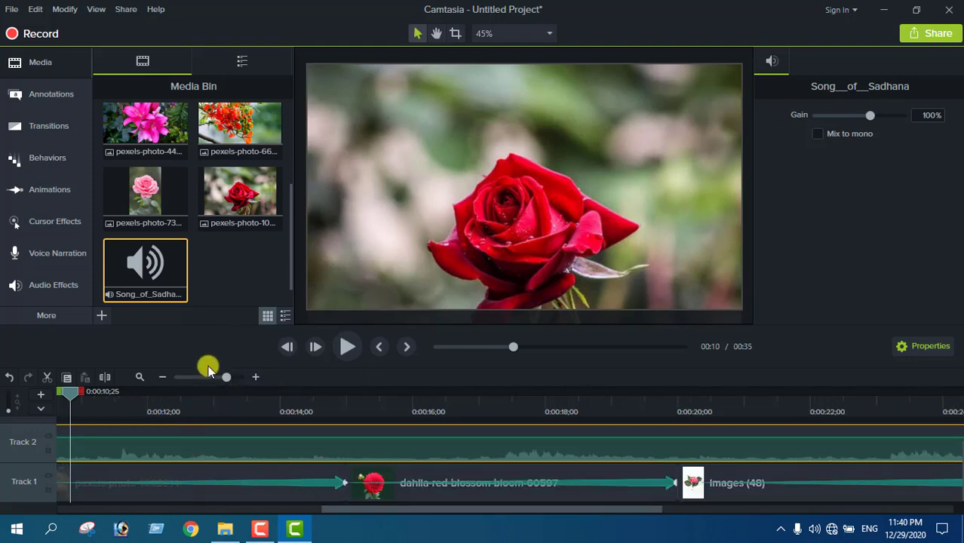
drag(224, 378, 211, 378)
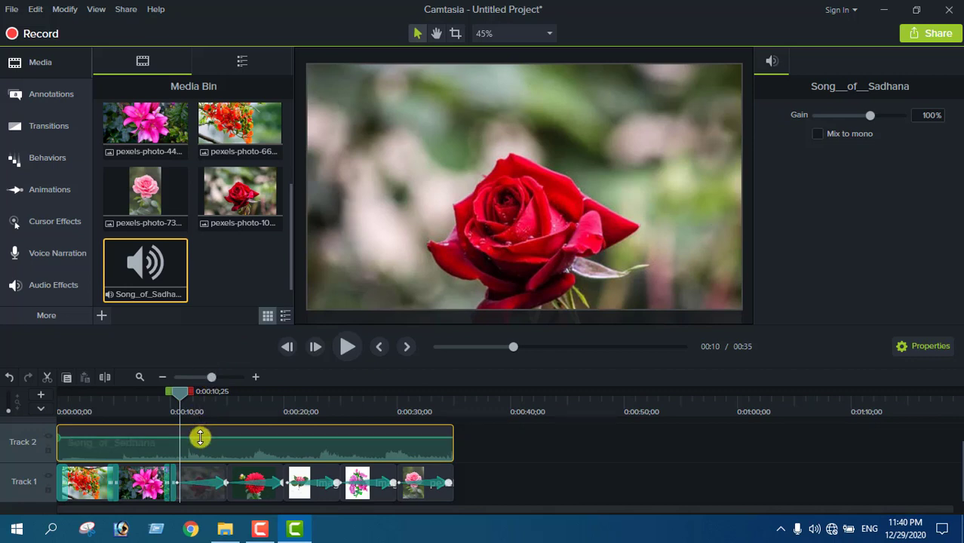
Lower the volume of Song_of_Sadhana on Track 2 almost to the minimum and preview the slideshow from the first clip.
drag(200, 437, 205, 457)
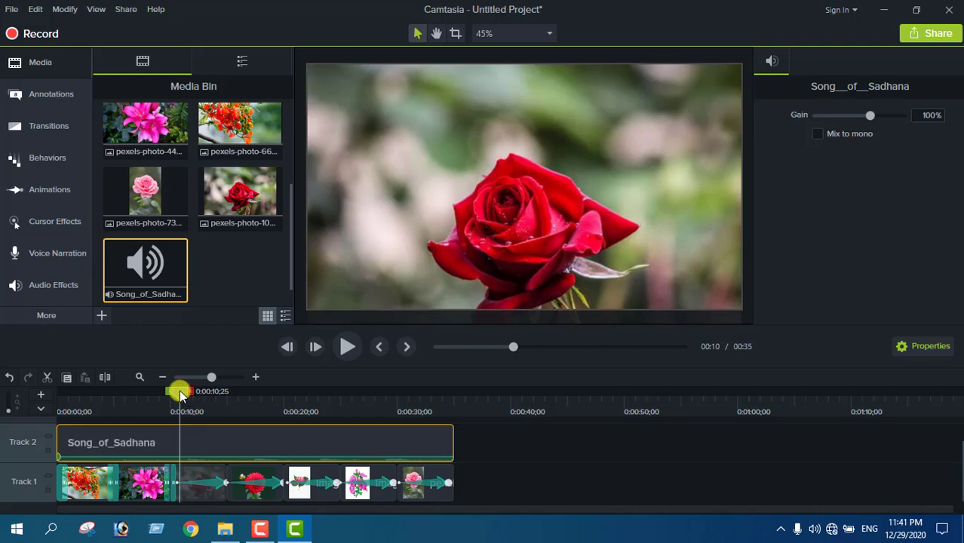
drag(181, 397, 97, 392)
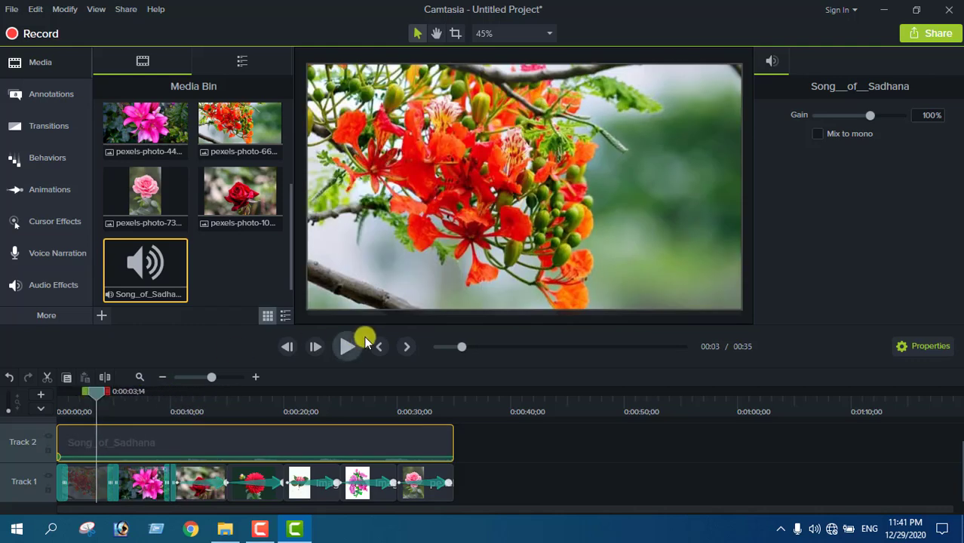
click(343, 351)
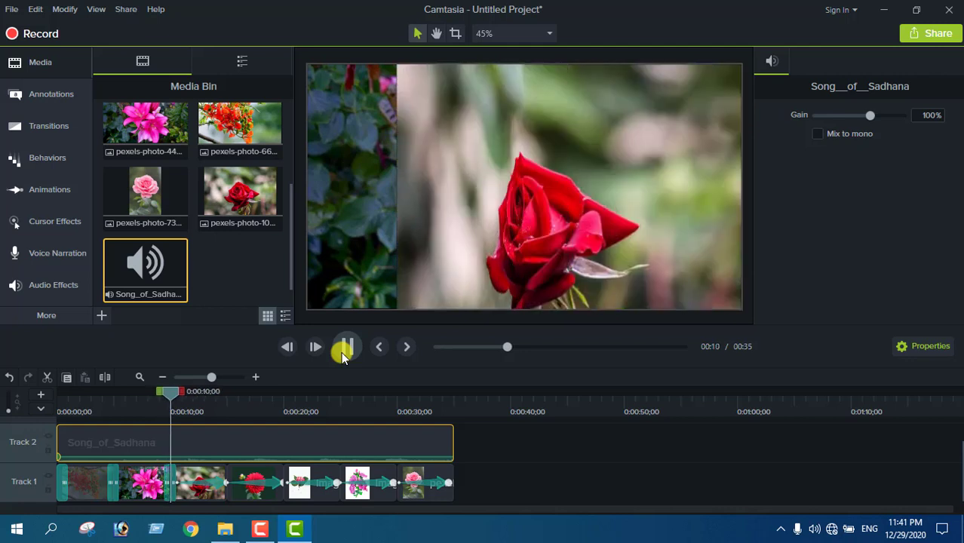
click(342, 353)
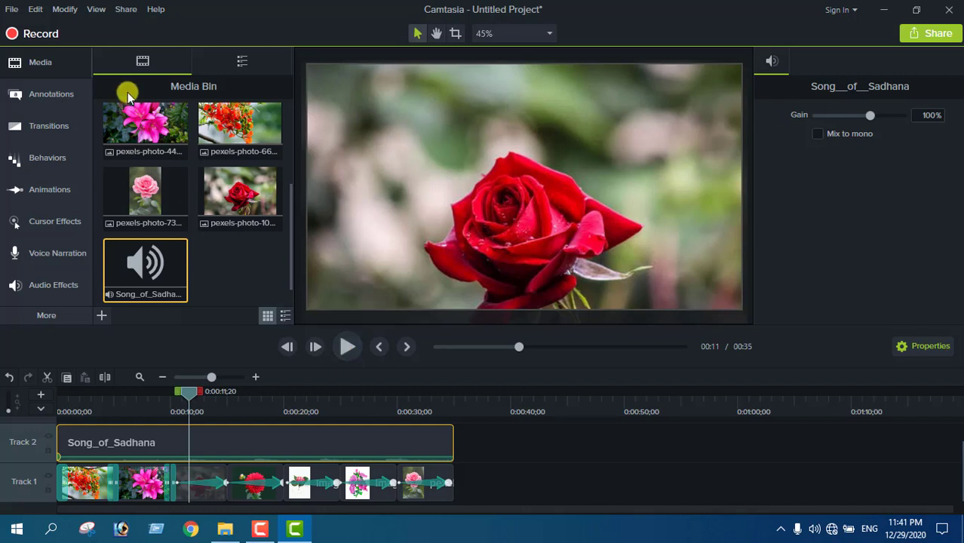
Save the project as Flowers video in Camtasia Project format, replacing the existing file, and dismiss the project files notice.
click(12, 10)
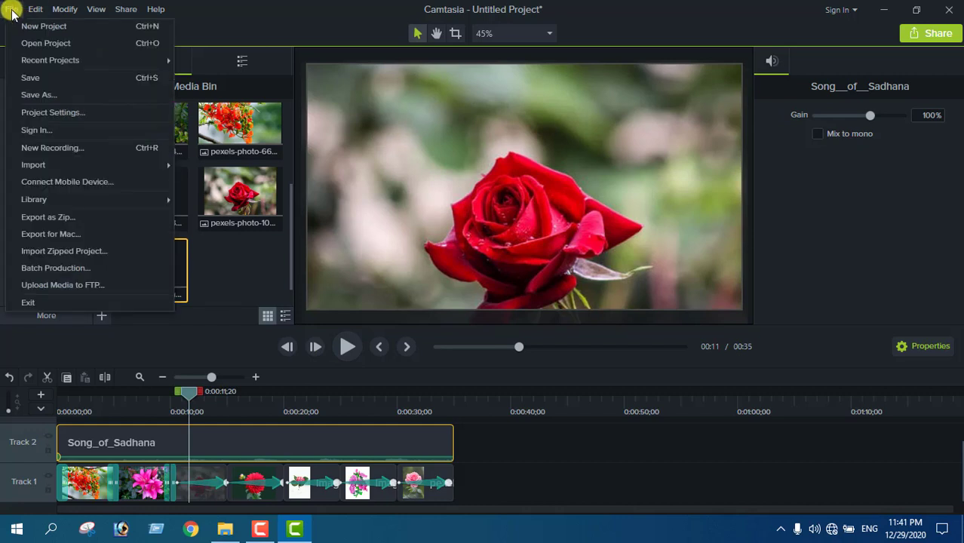
click(27, 76)
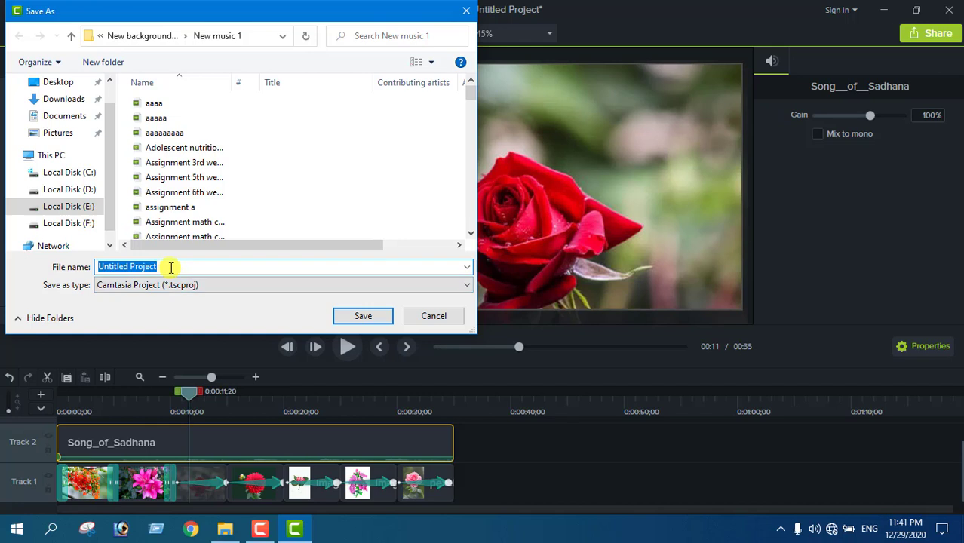
key(BackSpace)
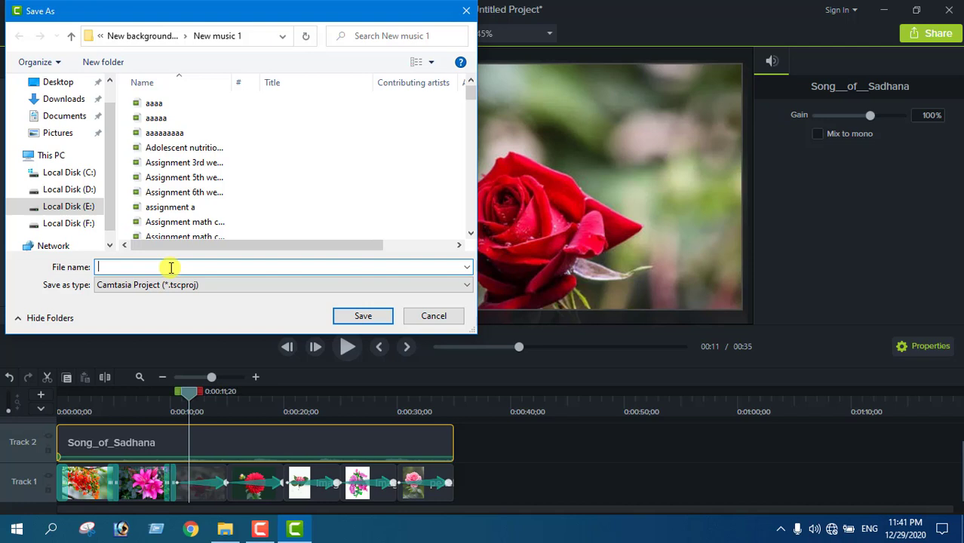
text(Flowe)
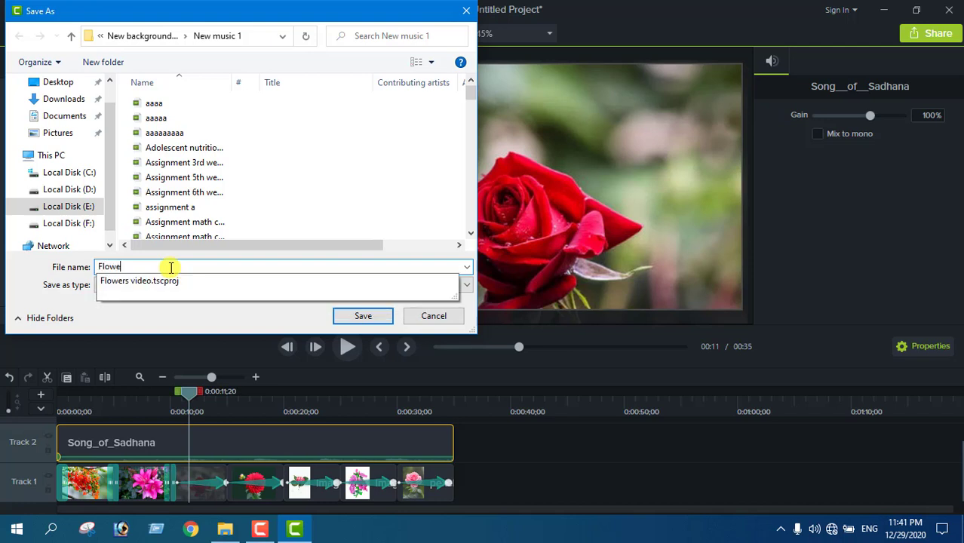
text(rs video)
click(339, 316)
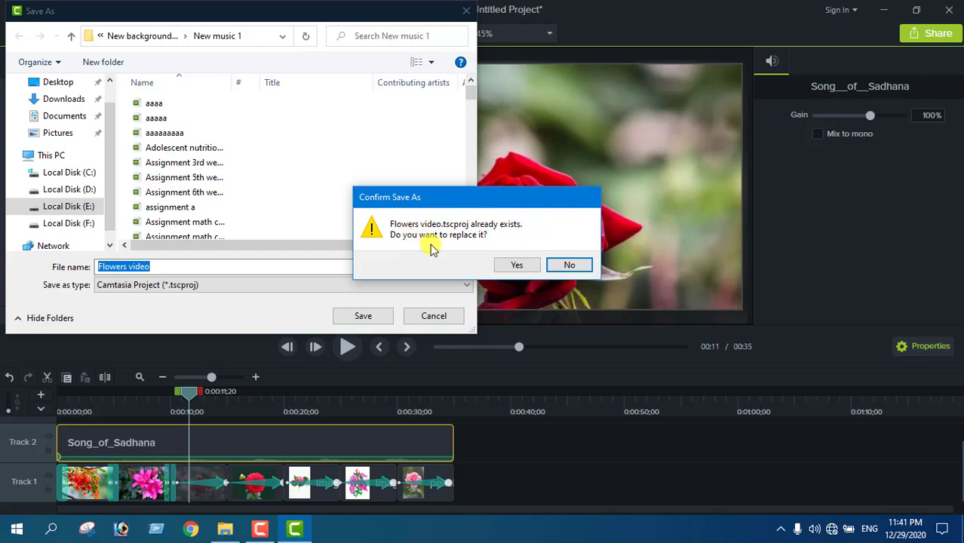
click(516, 266)
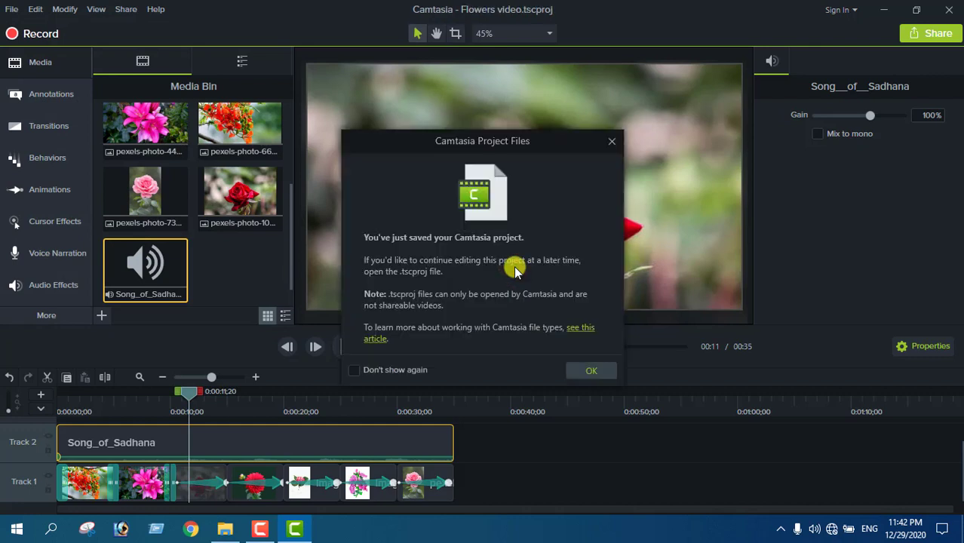
click(581, 367)
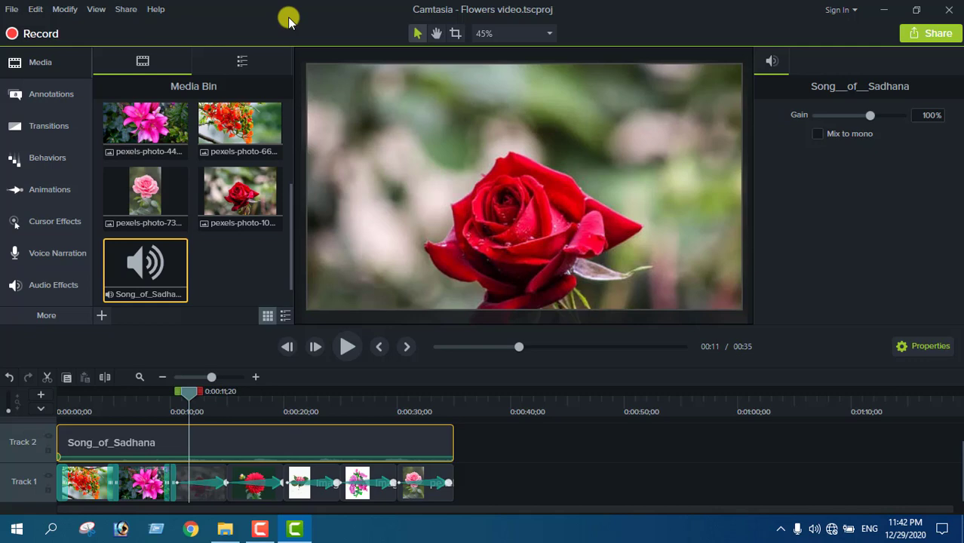
Set up a local production with custom production settings in MP4 - Smart Player (HTML5) format, dismissing the software key notice and keeping the default options.
click(129, 10)
click(141, 29)
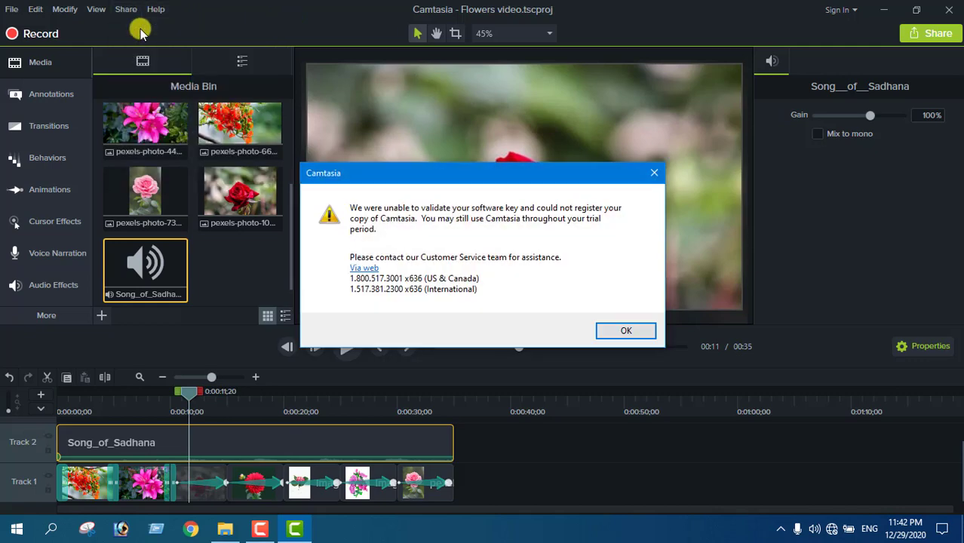
click(654, 173)
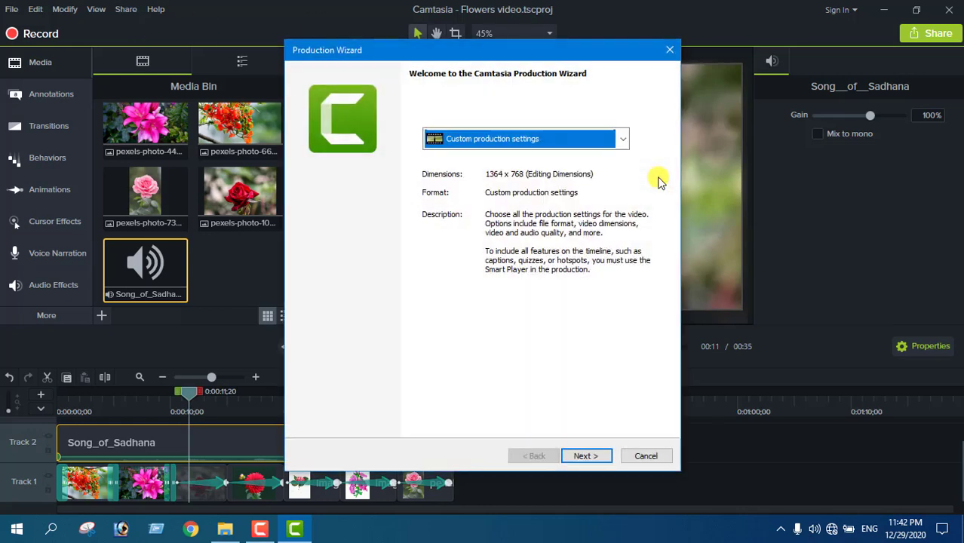
click(585, 455)
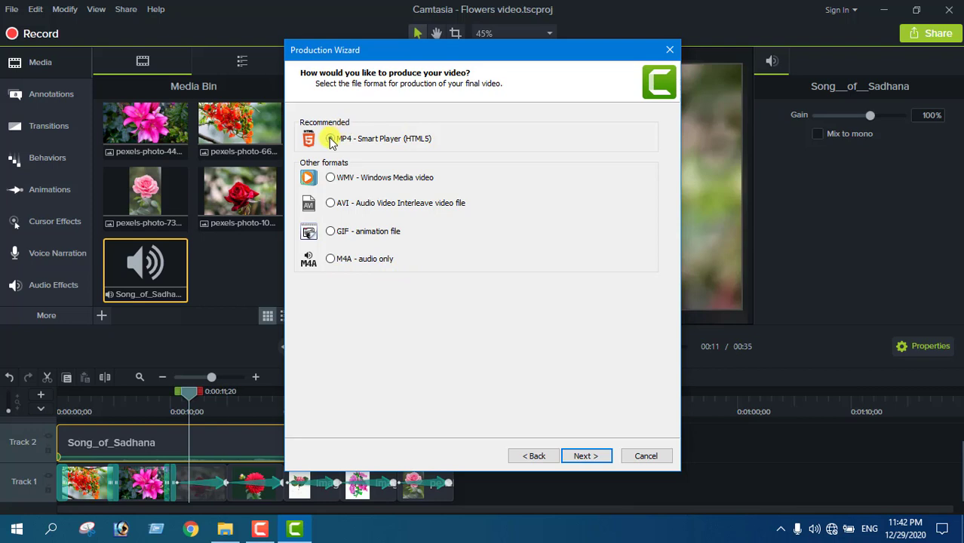
click(577, 457)
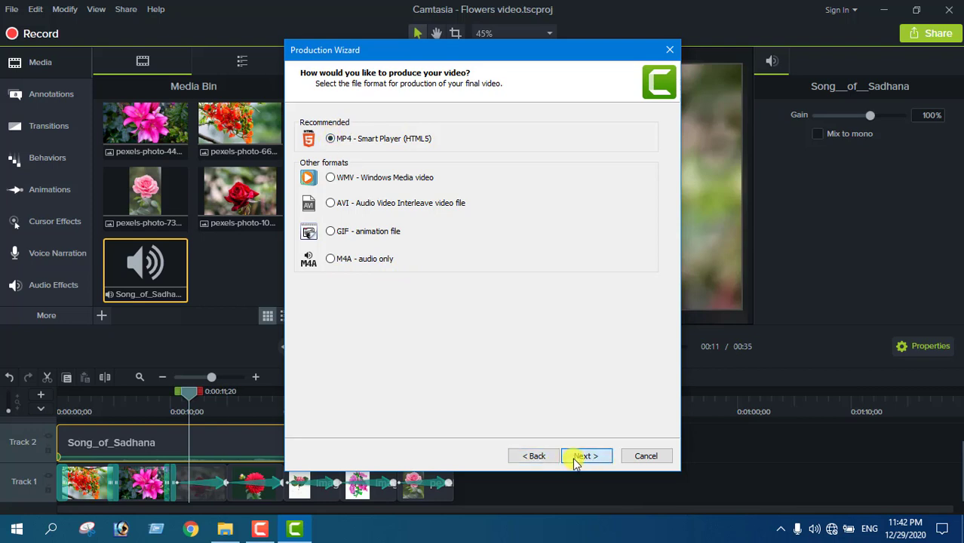
click(578, 456)
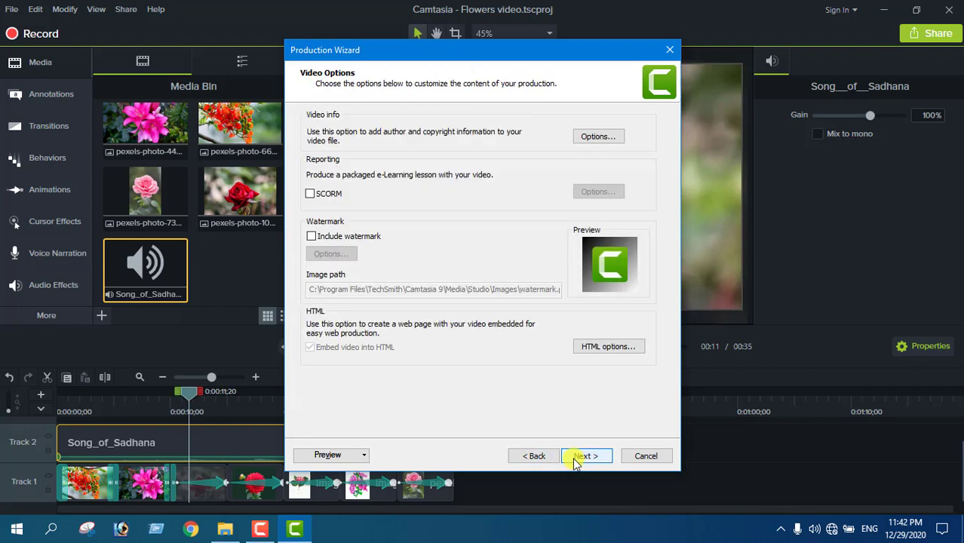
click(574, 459)
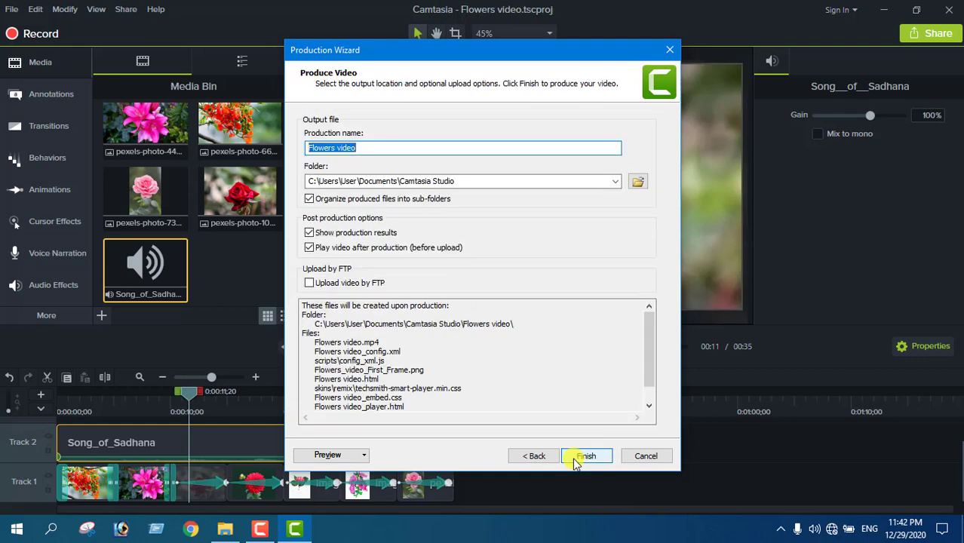
Produce Flowers video into Documents\Camtasia Studio, creating the missing folder, and close the browser playback and production results.
click(583, 457)
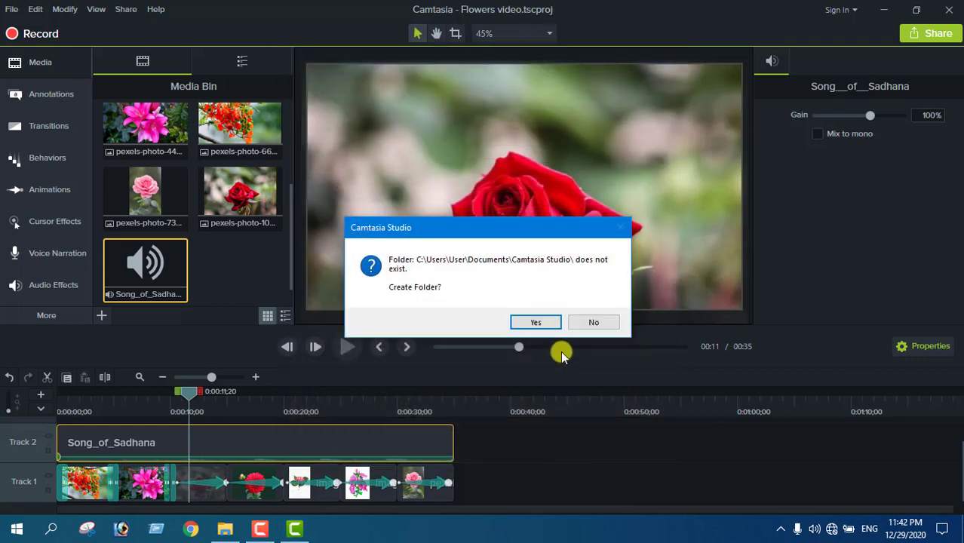
click(543, 325)
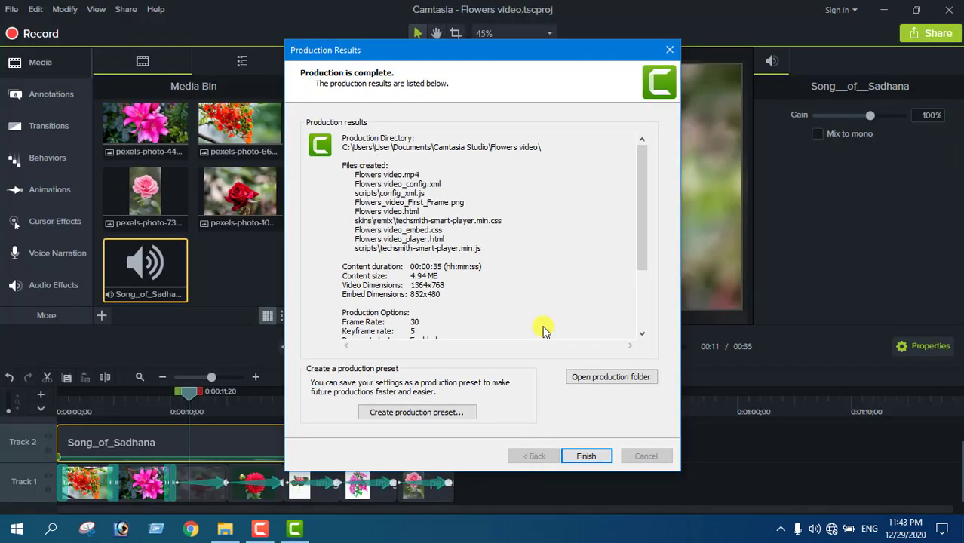
click(588, 455)
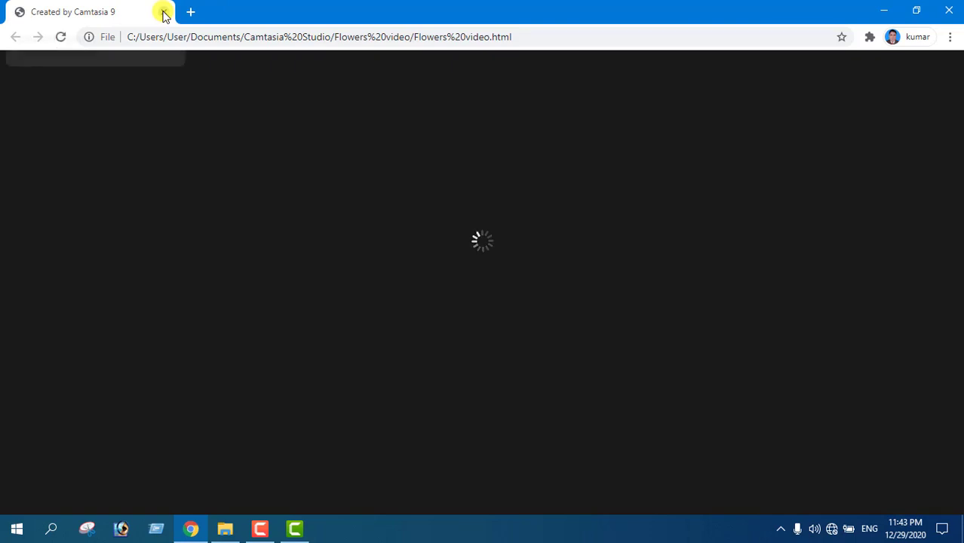
click(165, 15)
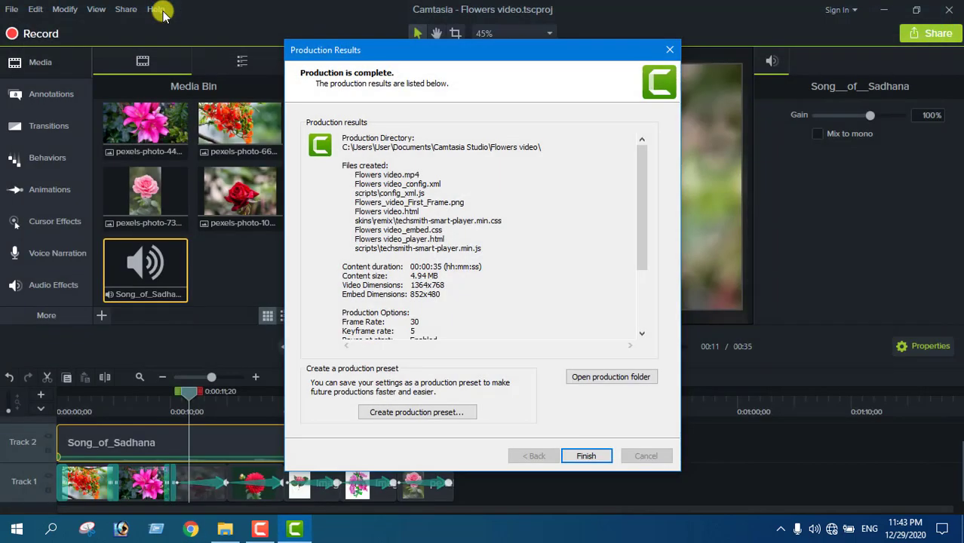
click(586, 456)
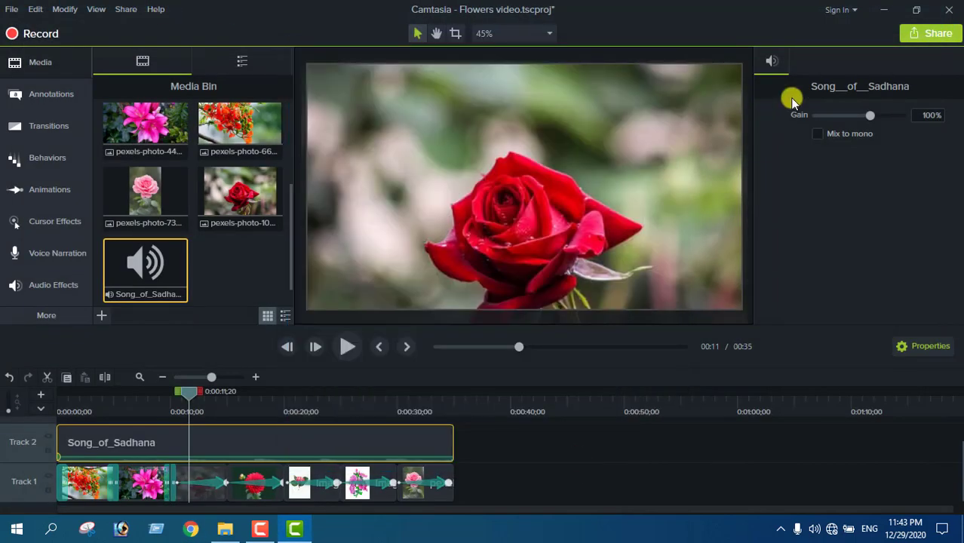
Switch to File Explorer and play the Flowers video MP4 file from Documents > Camtasia Studio > Flowers video.
click(881, 10)
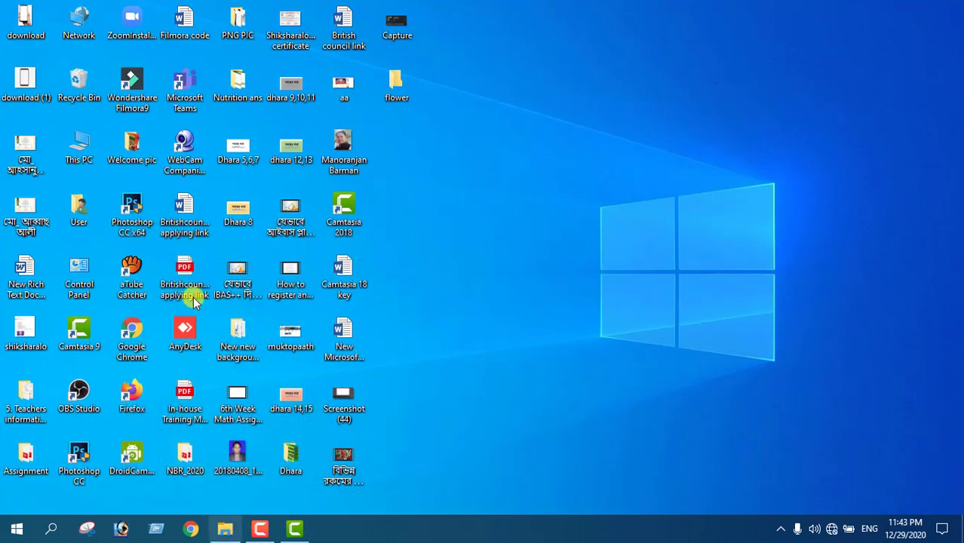
double_click(87, 145)
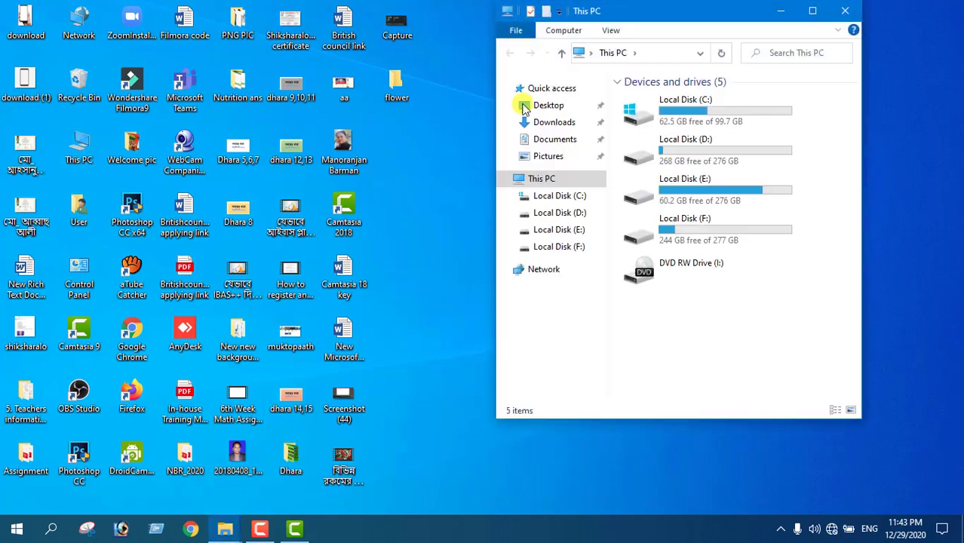
click(811, 9)
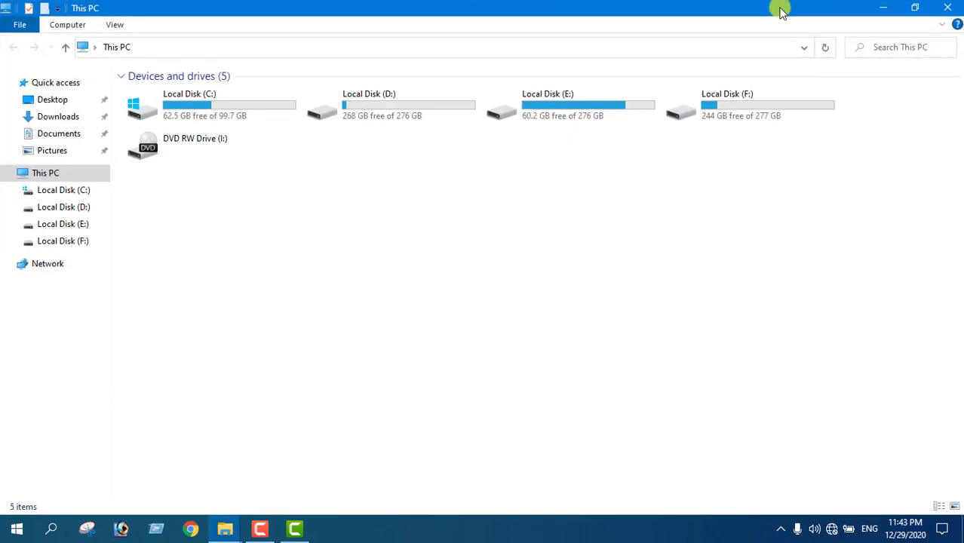
click(37, 136)
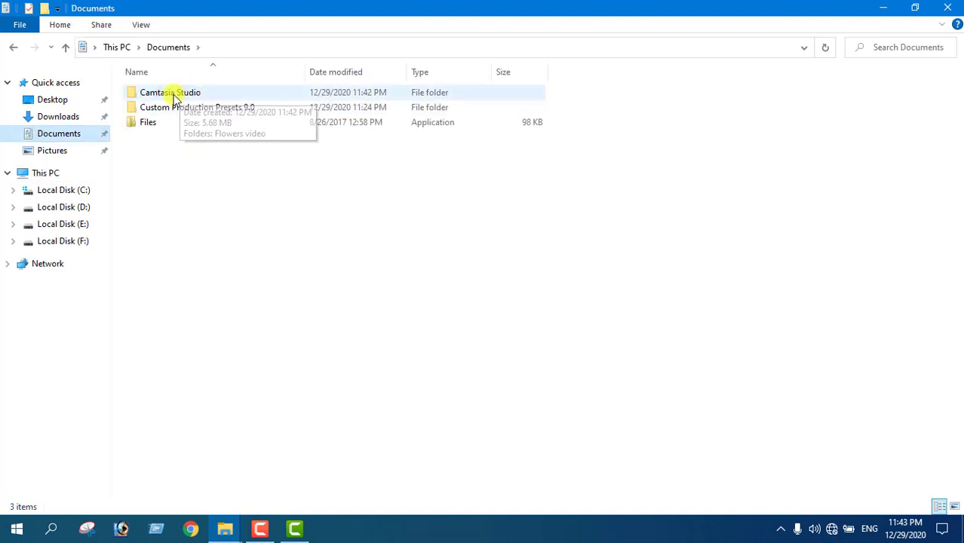
double_click(173, 98)
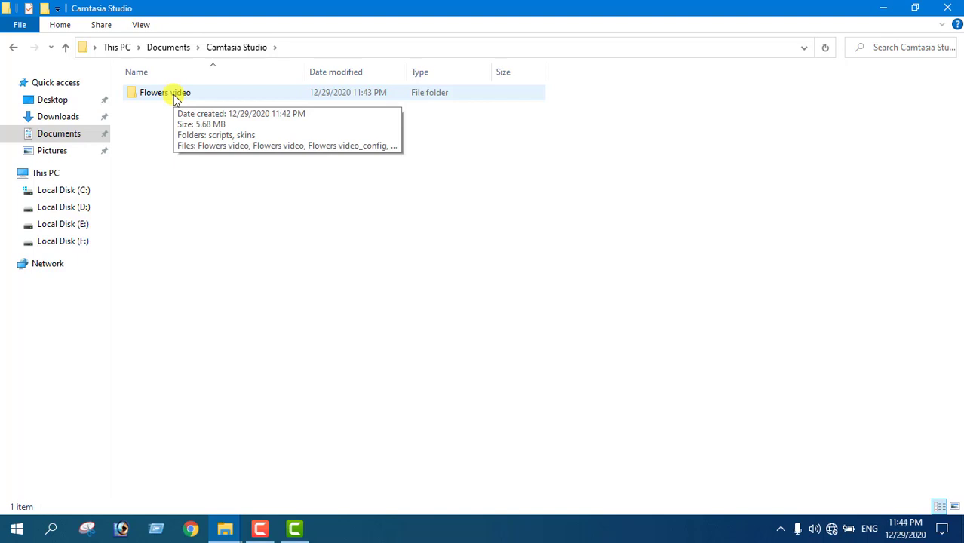
double_click(224, 91)
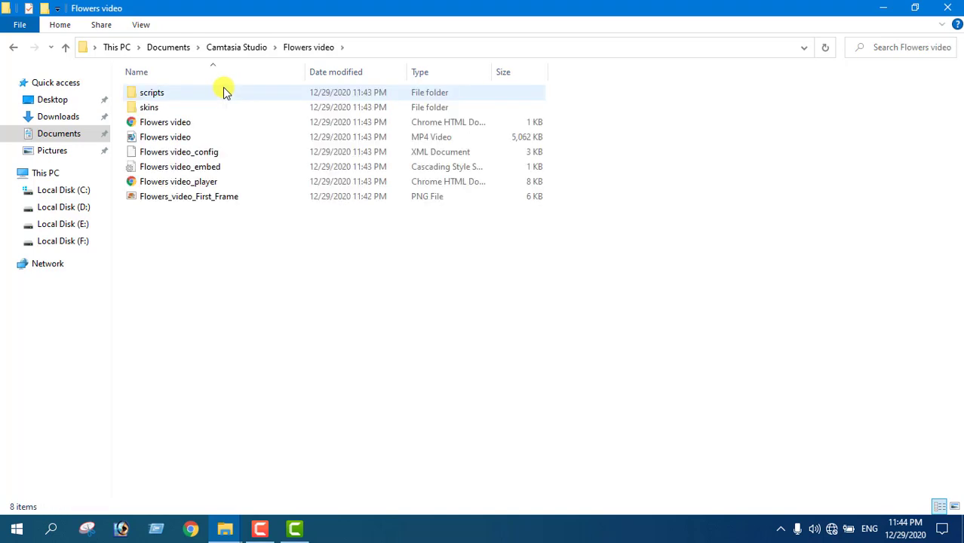
click(178, 142)
double_click(178, 142)
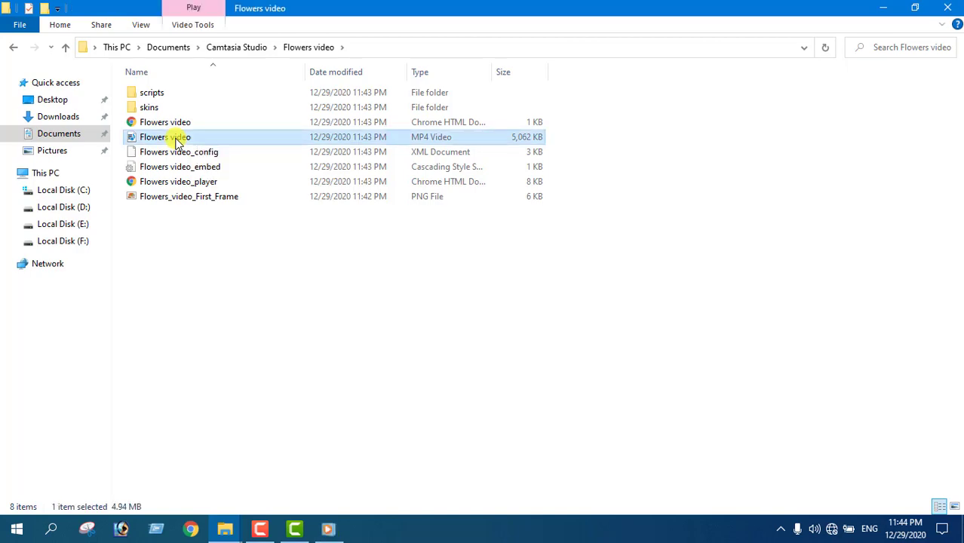